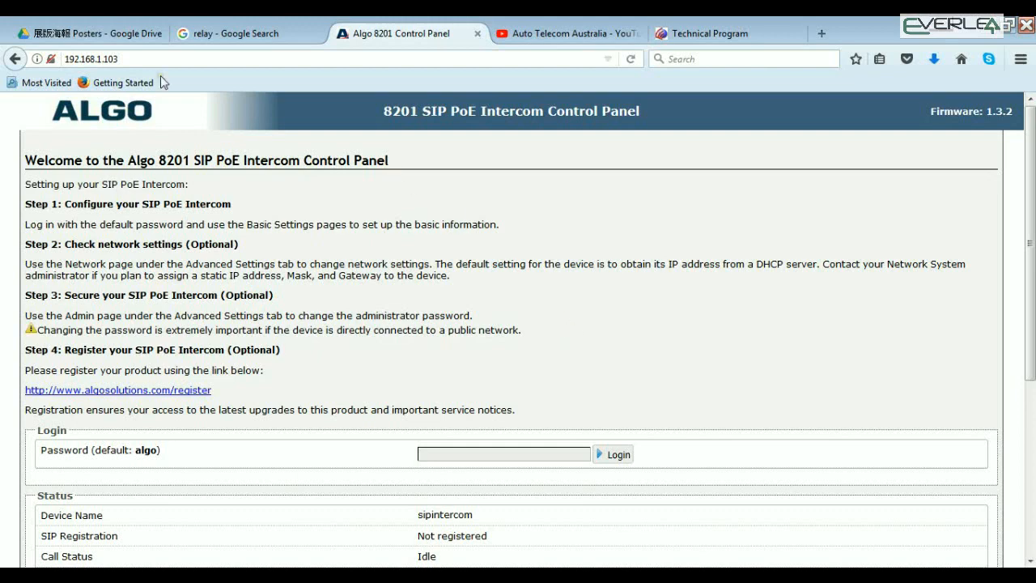
# Log in to the intercom control panel at 192.168.1.103 with the default password
pyautogui.click(124, 57)
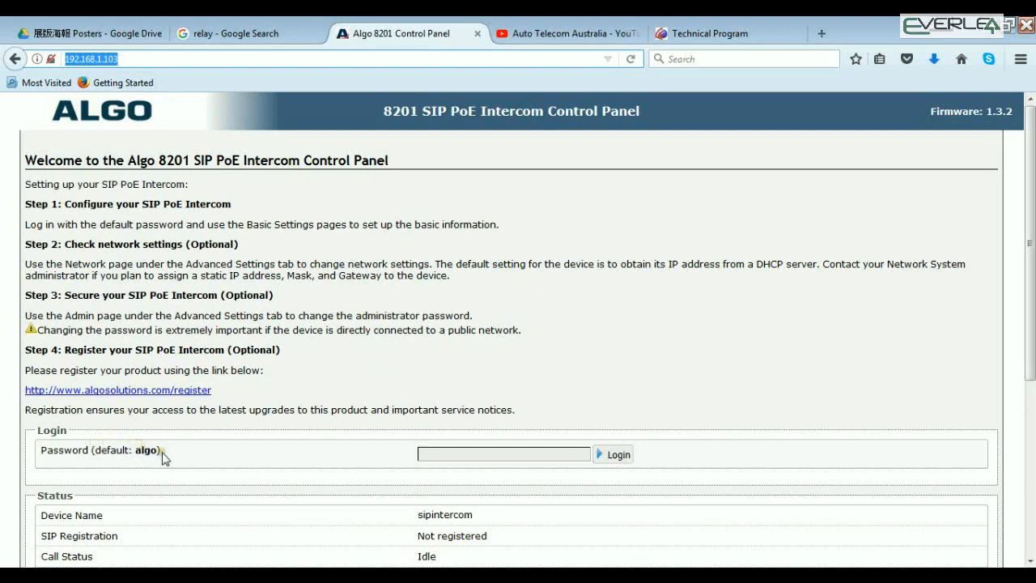
pyautogui.click(438, 458)
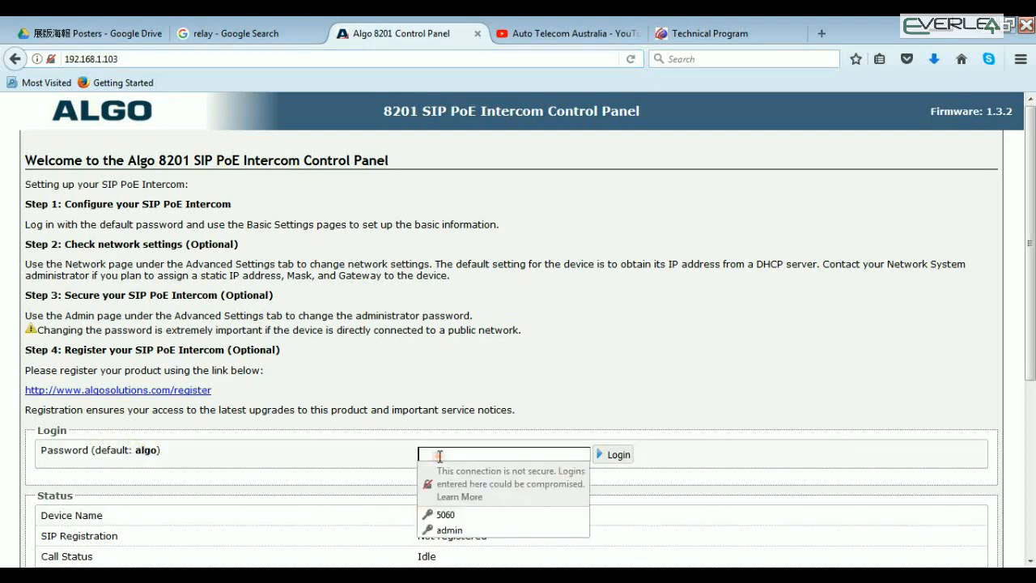
pyautogui.press('Return')
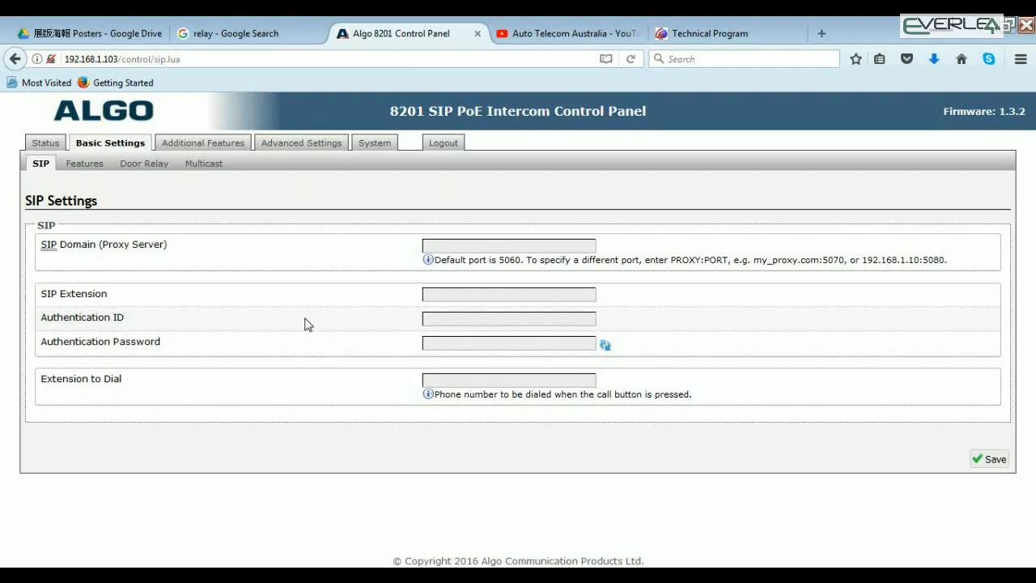
# Set the SIP domain (proxy server) to 192.168.1.60
pyautogui.click(442, 244)
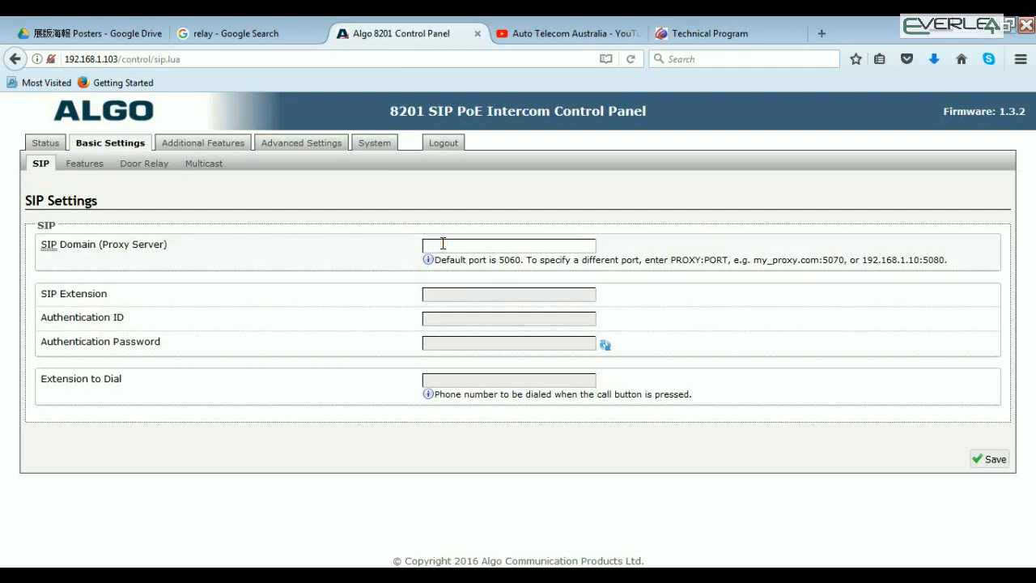
pyautogui.write('192.1')
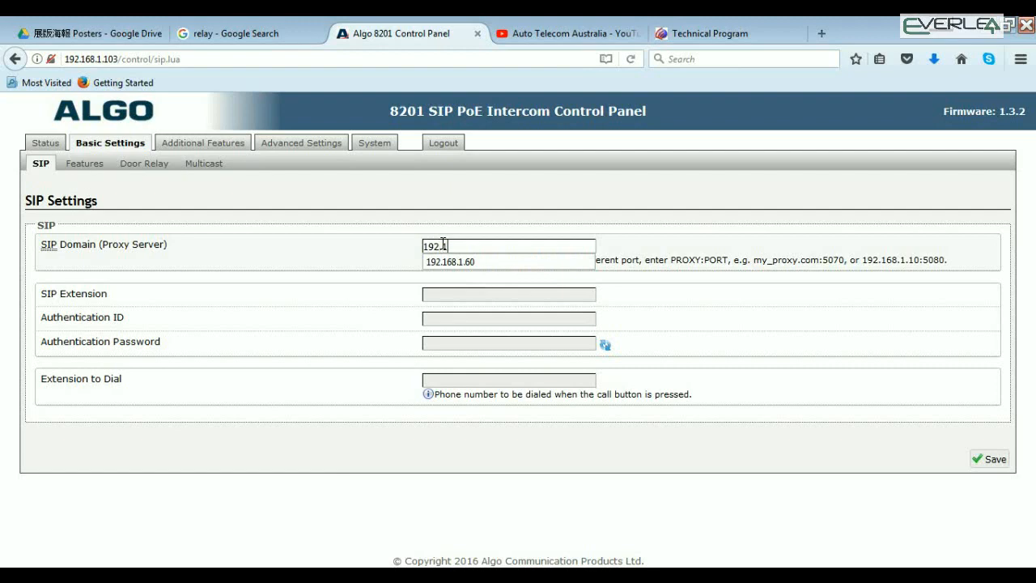
pyautogui.write('68.1.60')
pyautogui.click(450, 262)
# Set both the SIP extension and the authentication ID to 206
pyautogui.click(447, 293)
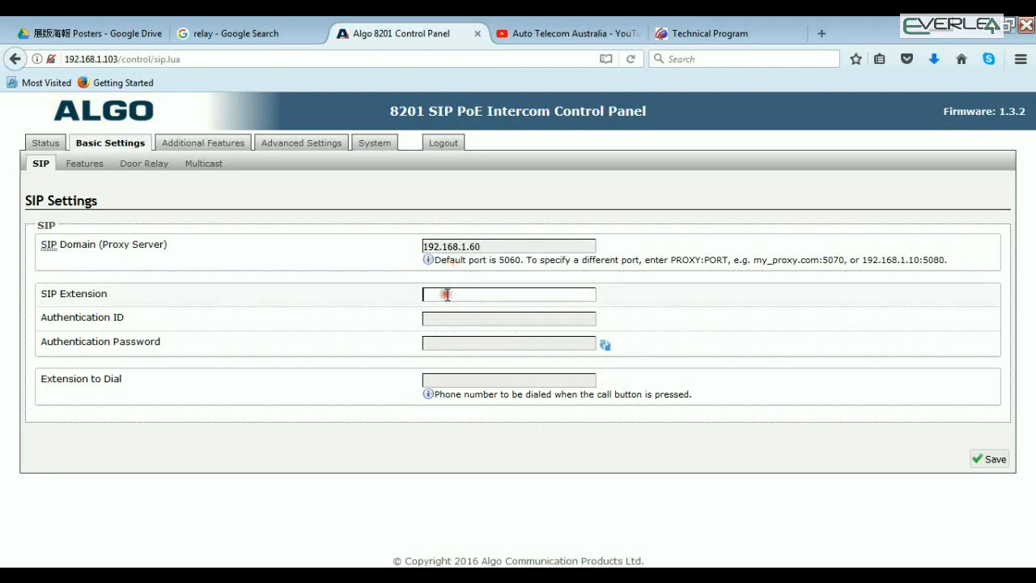
pyautogui.write('2')
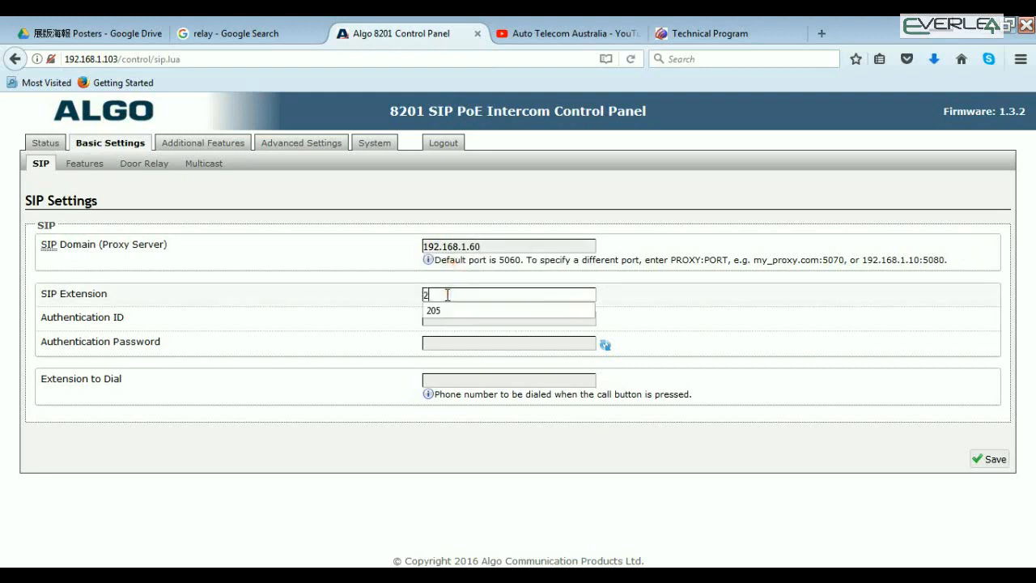
pyautogui.write('06')
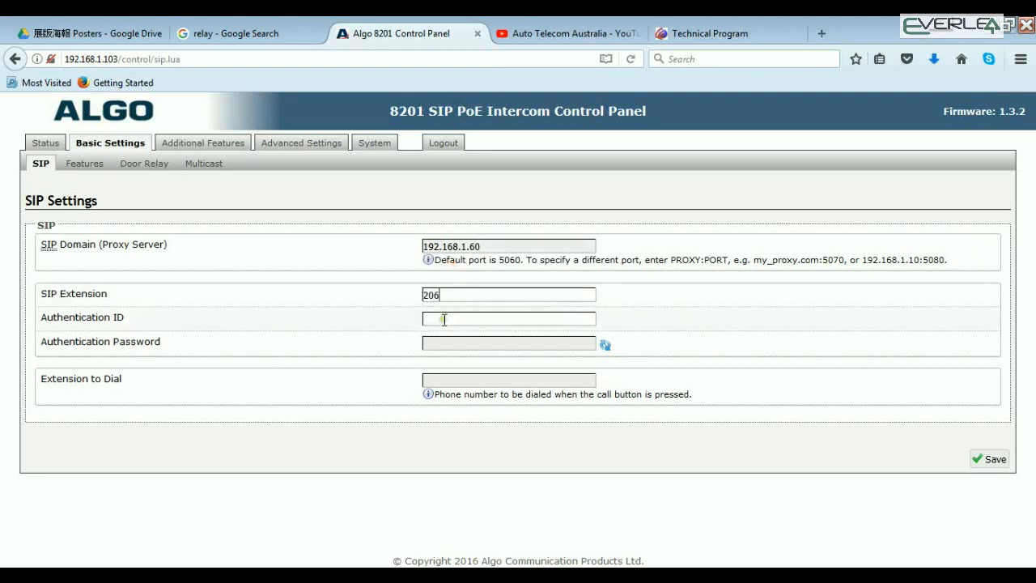
pyautogui.click(445, 319)
pyautogui.write('20')
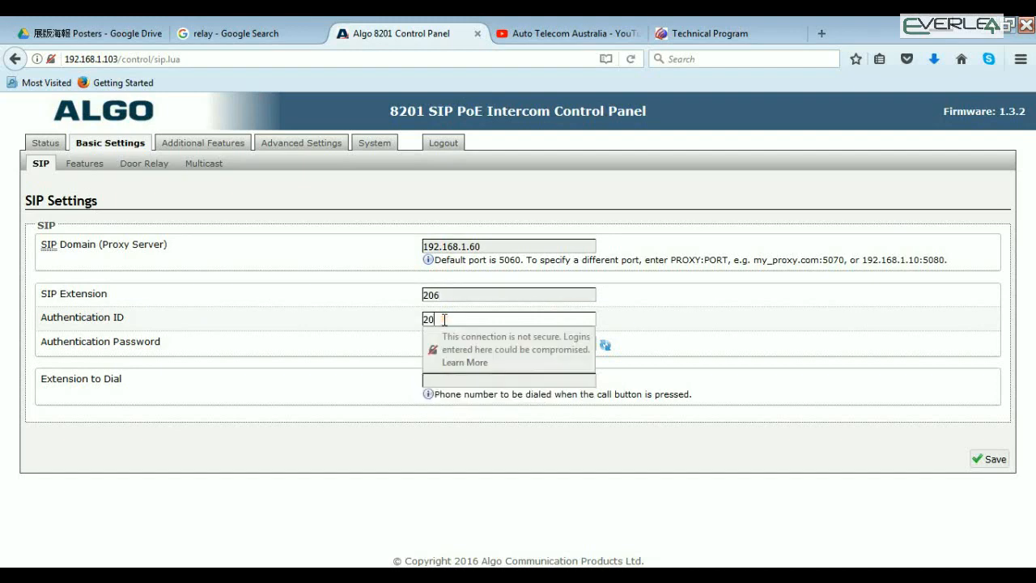
pyautogui.write('6')
# Enter the authentication password for the intercom's SIP extension
pyautogui.click(470, 343)
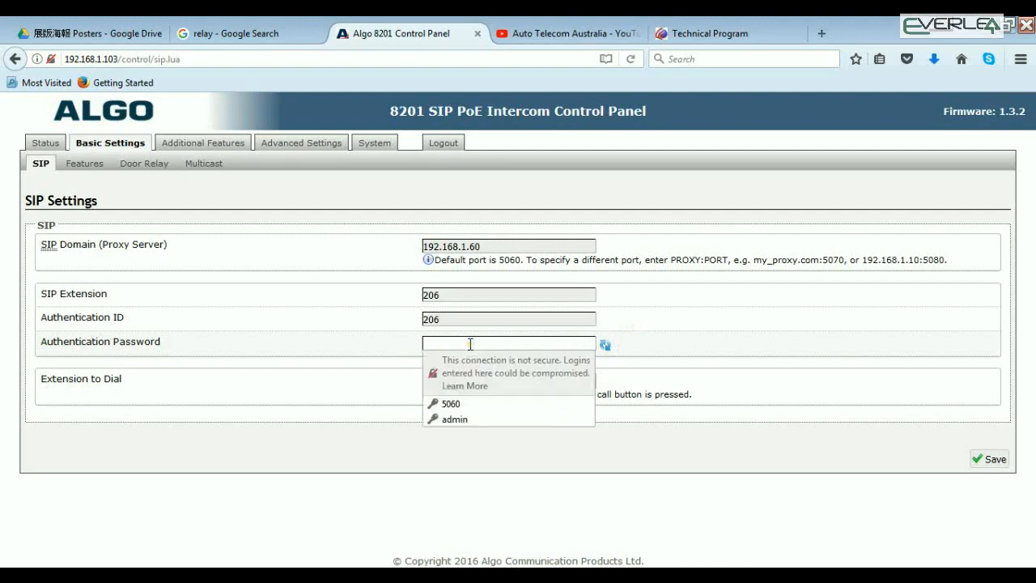
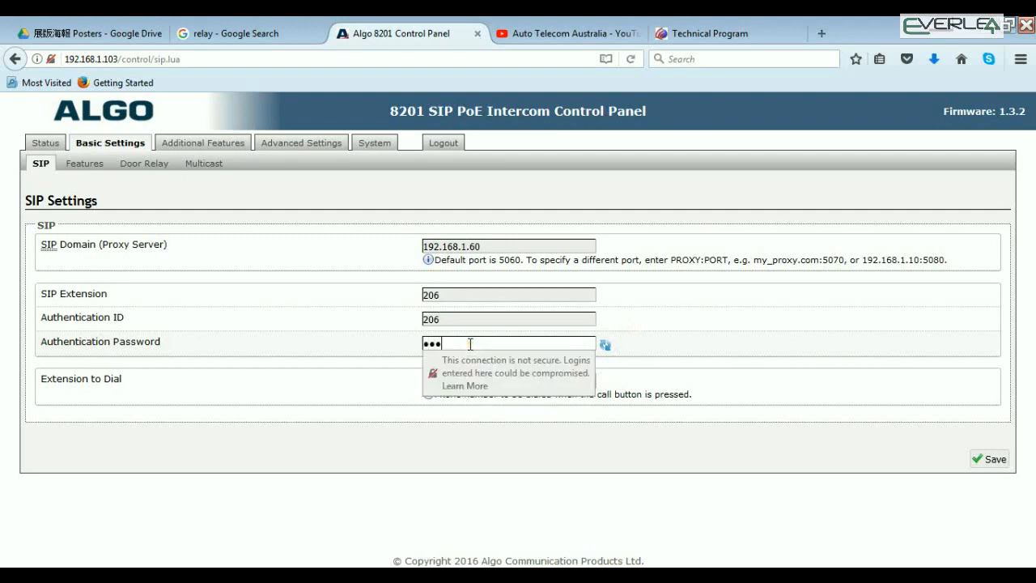
pyautogui.click(351, 392)
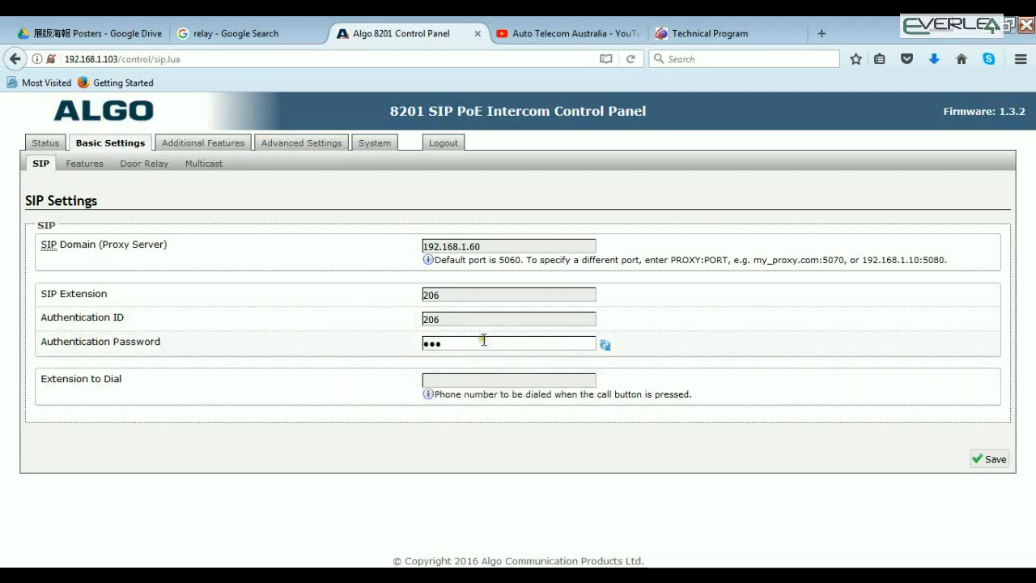
pyautogui.doubleClick(452, 319)
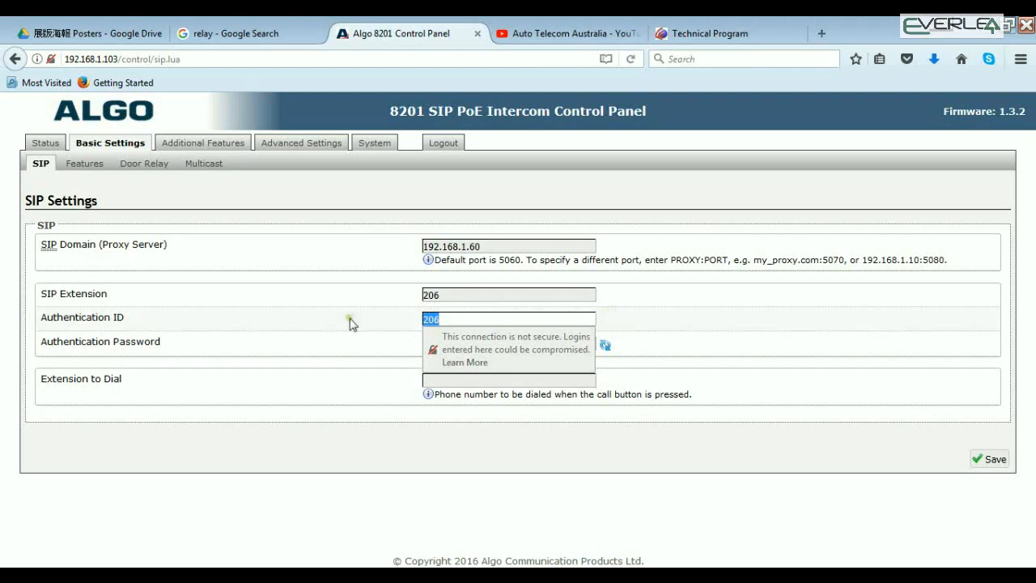
pyautogui.click(358, 342)
pyautogui.moveTo(446, 343); pyautogui.dragTo(391, 344)
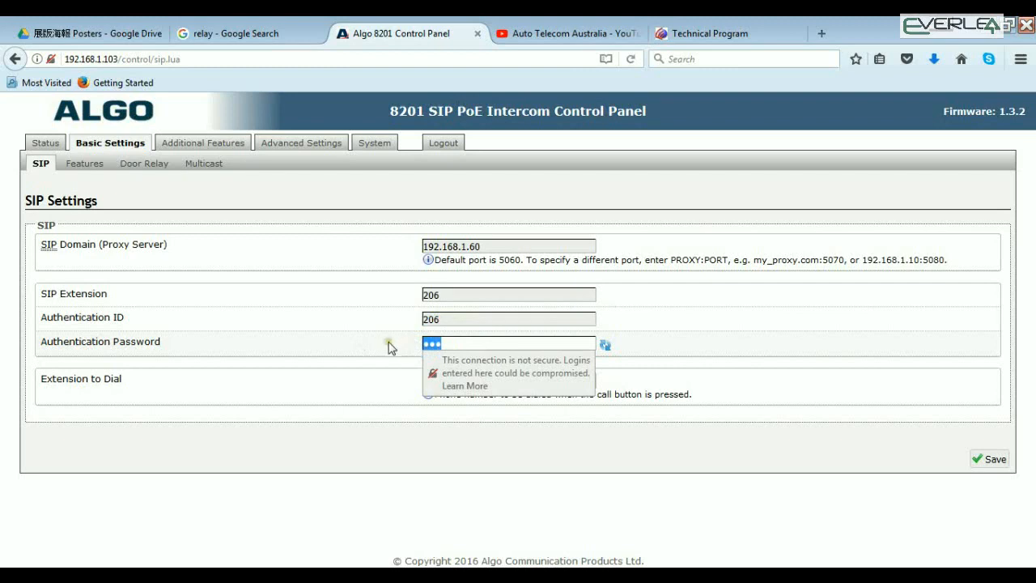
pyautogui.click(388, 344)
pyautogui.click(437, 319)
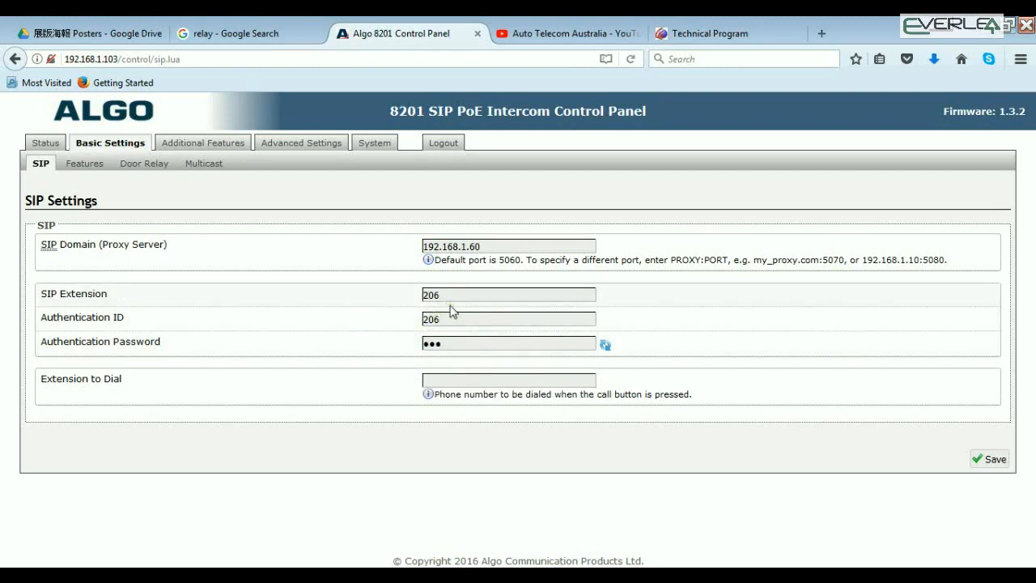
# Set the extension to dial to 200 and save the SIP settings
pyautogui.click(459, 382)
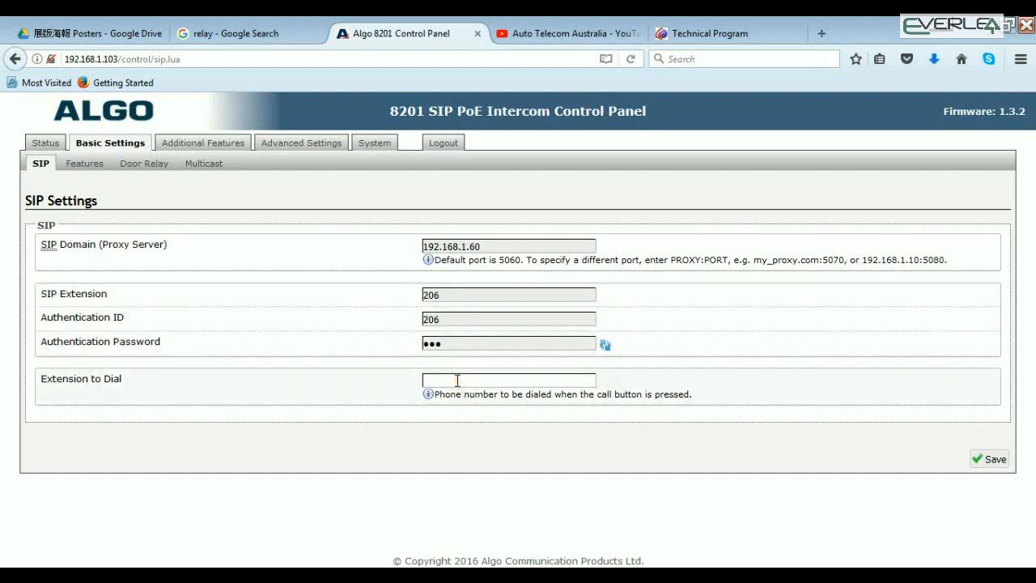
pyautogui.write('200')
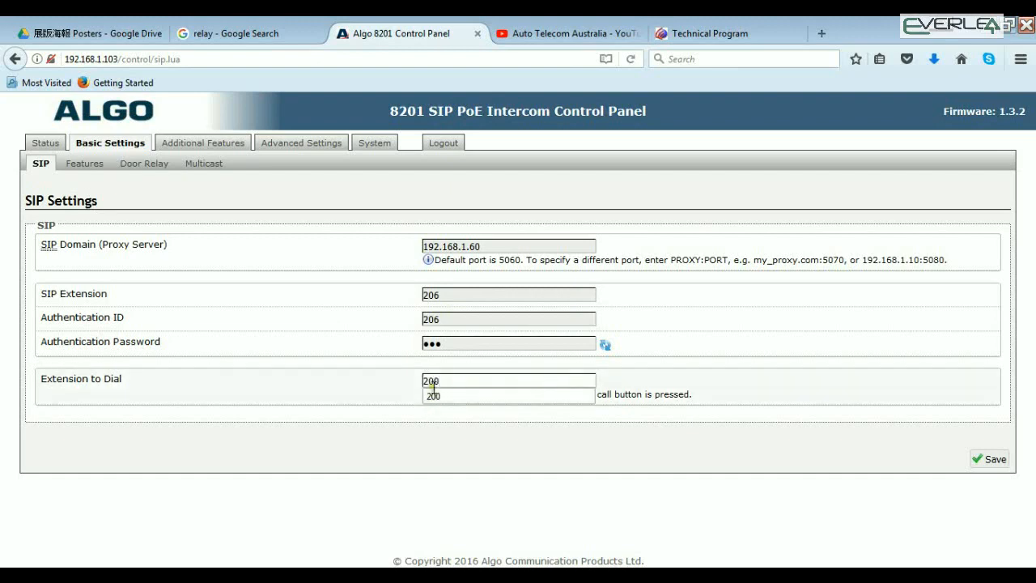
pyautogui.click(438, 396)
pyautogui.click(989, 459)
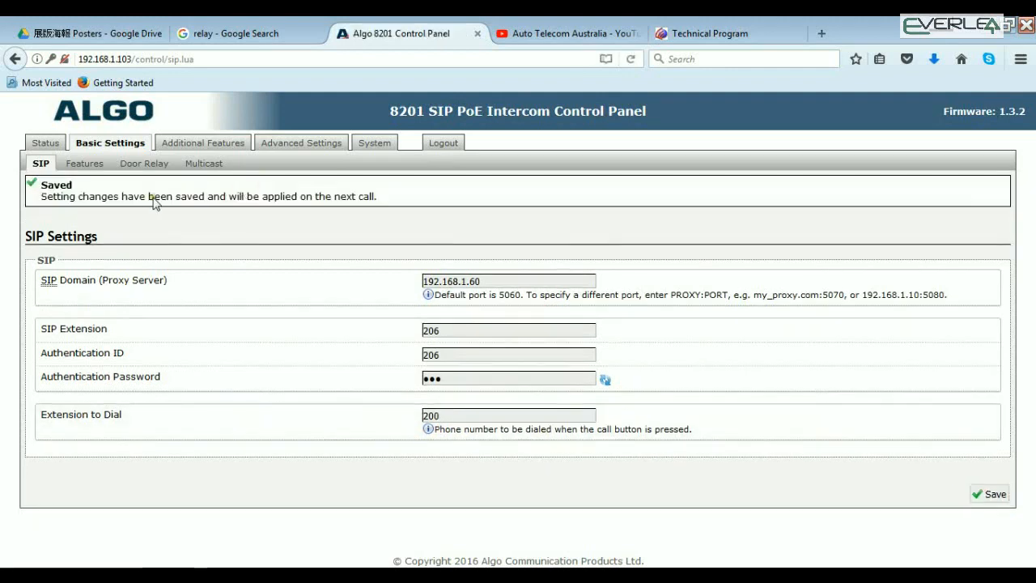
# Check the intercom's SIP registration status, and return to the extension to dial in the SIP settings
pyautogui.click(45, 148)
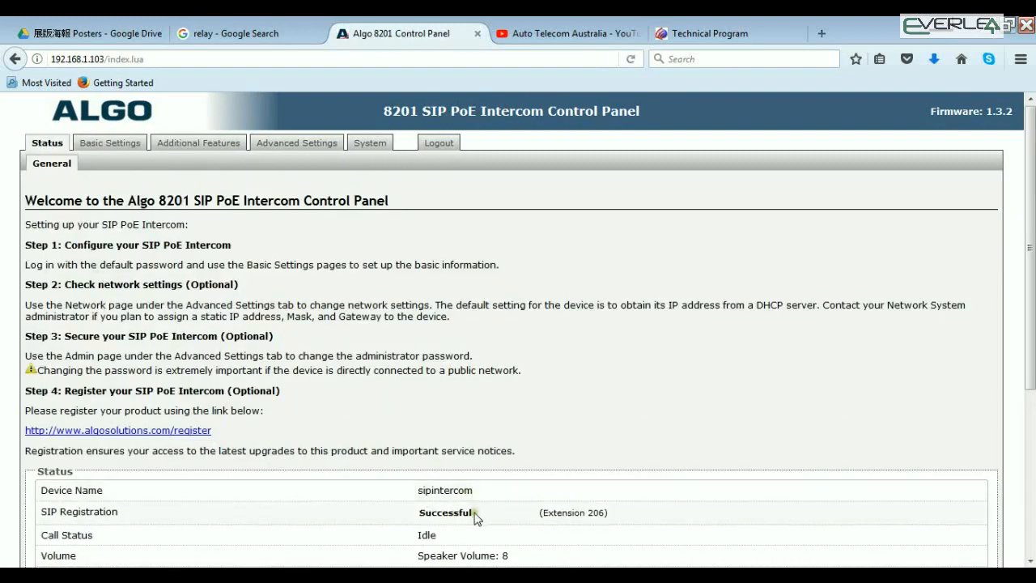
pyautogui.moveTo(472, 513); pyautogui.dragTo(421, 531)
pyautogui.click(417, 524)
pyautogui.click(101, 145)
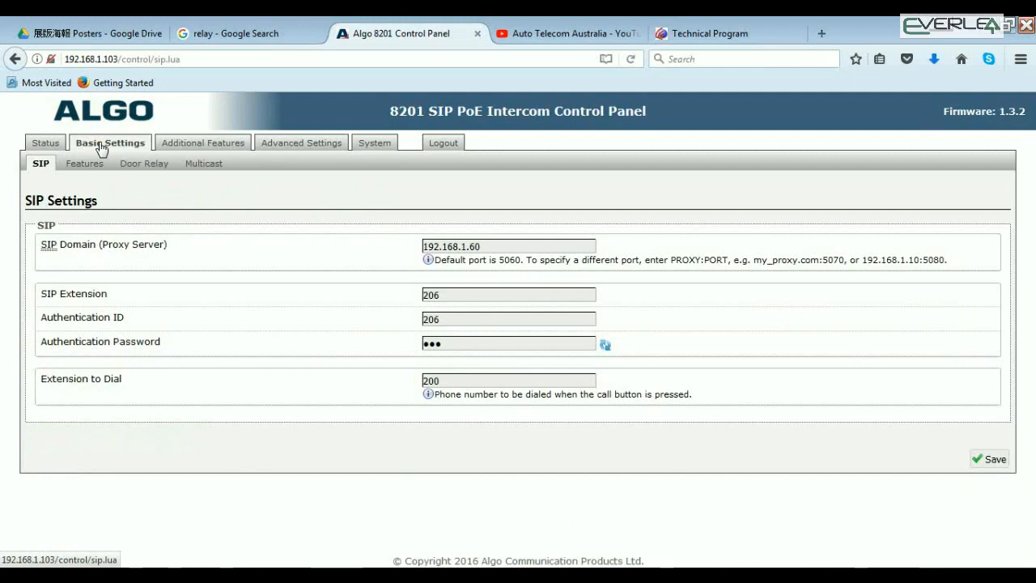
pyautogui.click(489, 385)
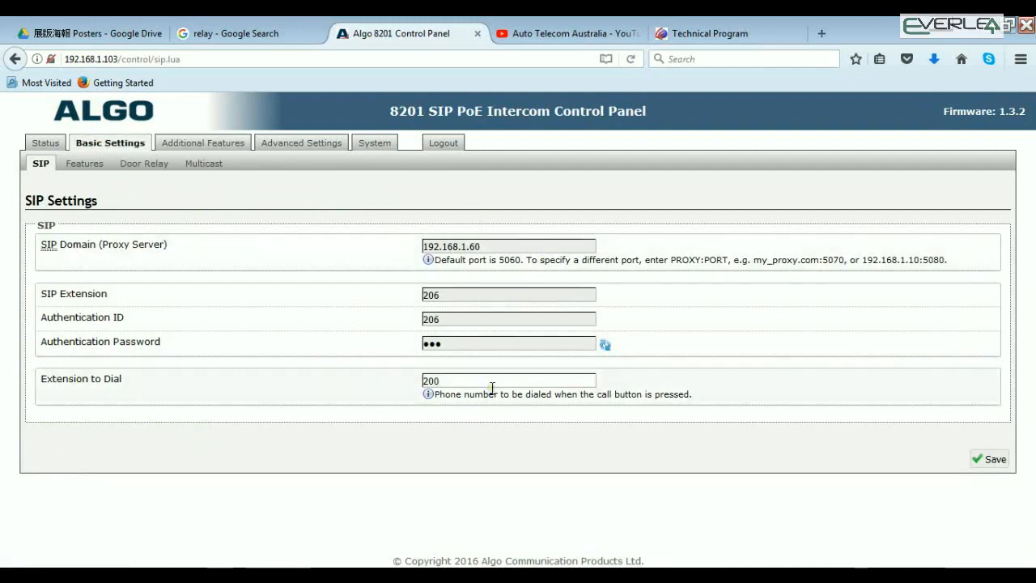
# Examine the basic Features settings, including the options for speaker volume, outbound ring limit, maximum call duration and door sensor connector
pyautogui.click(87, 166)
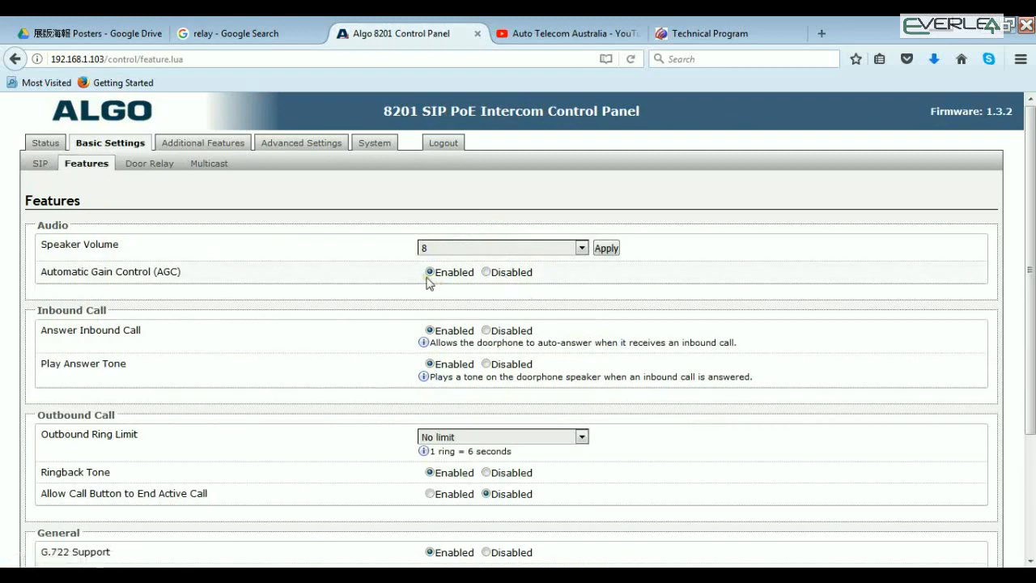
pyautogui.click(582, 247)
pyautogui.click(583, 248)
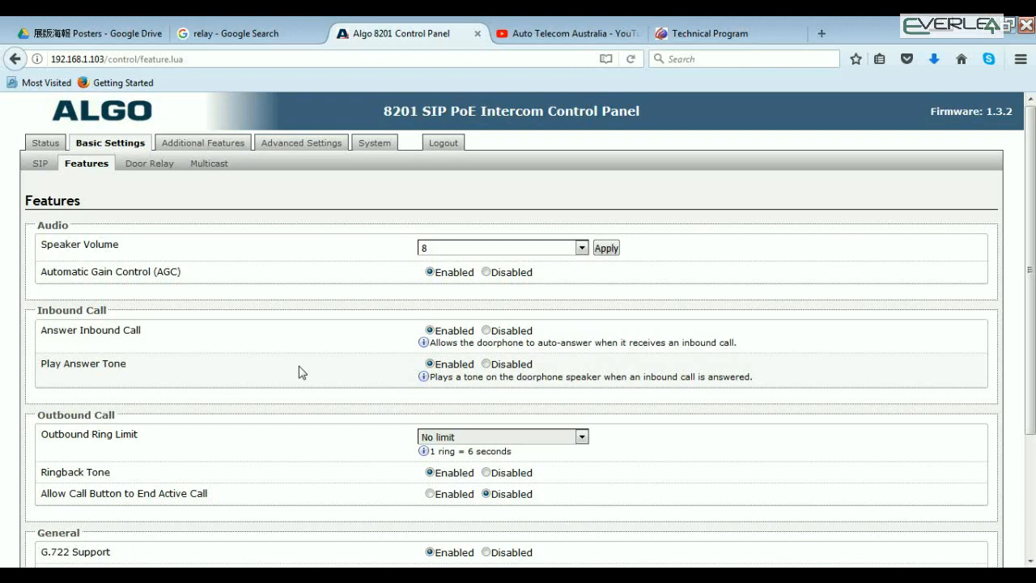
pyautogui.click(582, 437)
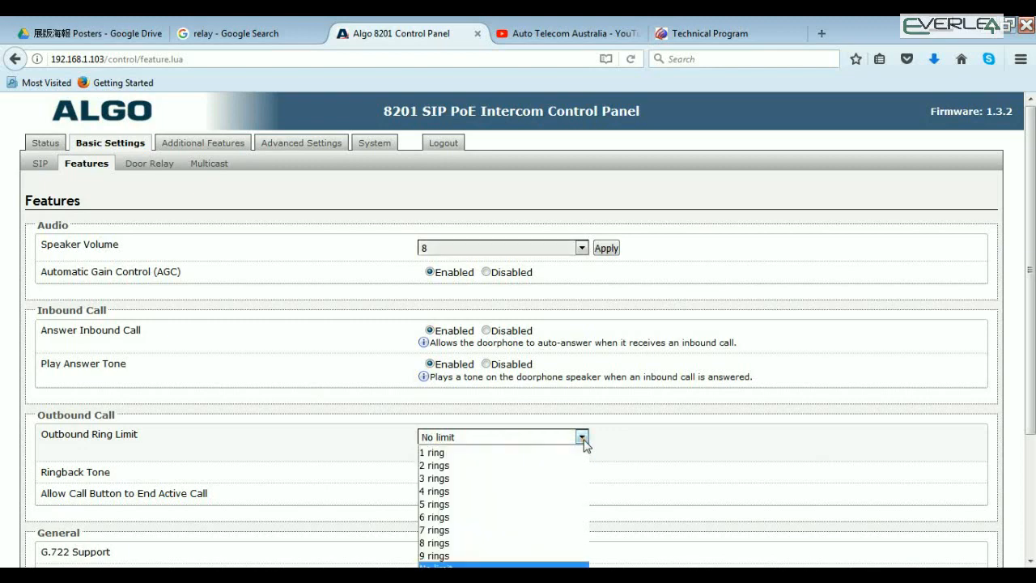
pyautogui.click(437, 567)
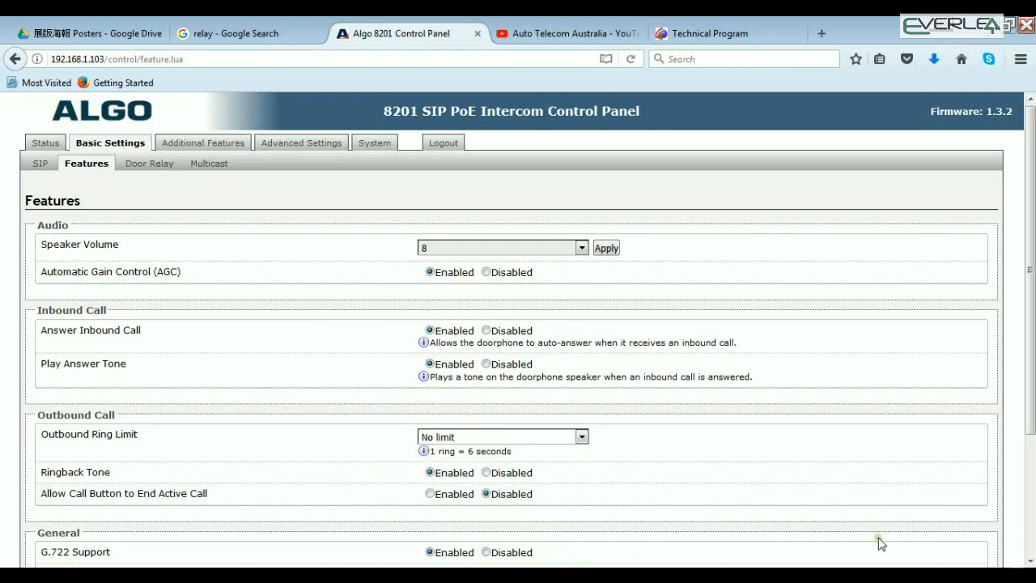
pyautogui.click(1029, 559)
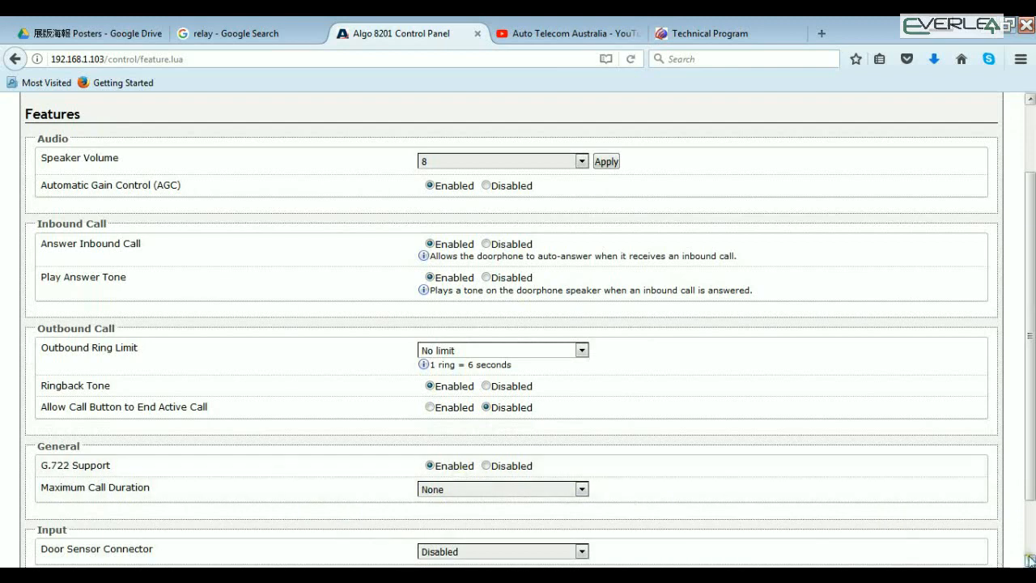
pyautogui.click(582, 489)
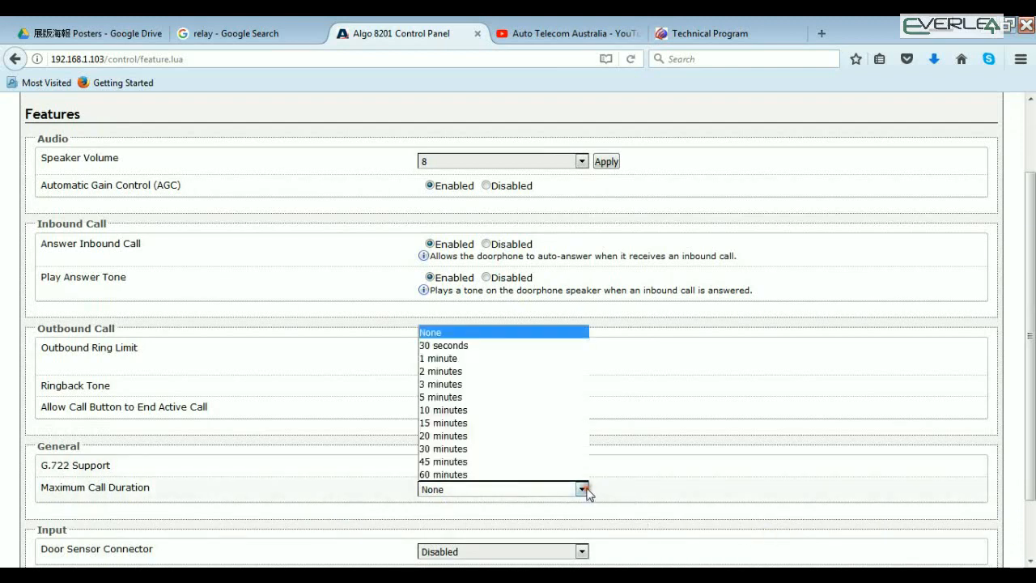
pyautogui.click(582, 489)
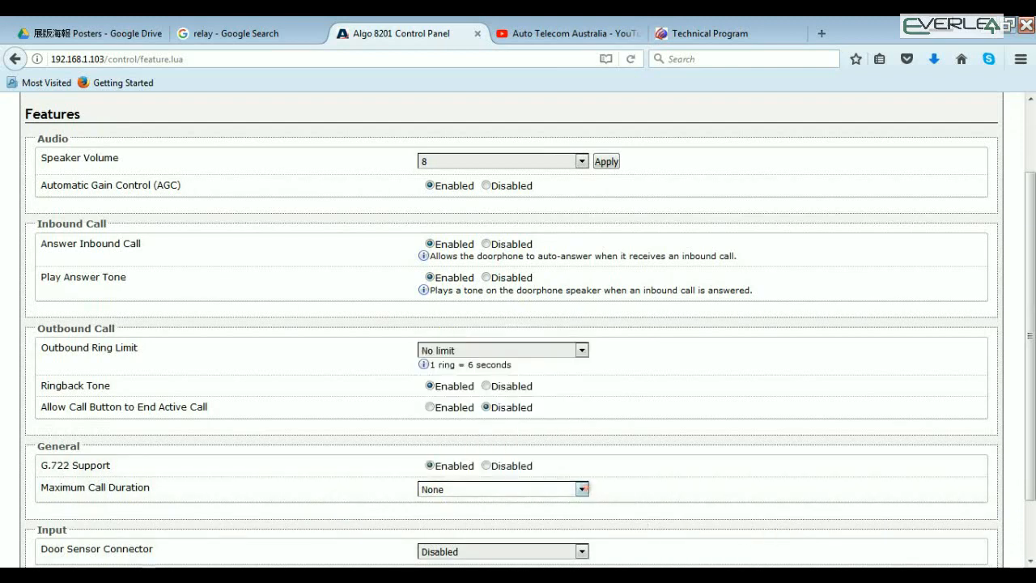
pyautogui.click(1030, 560)
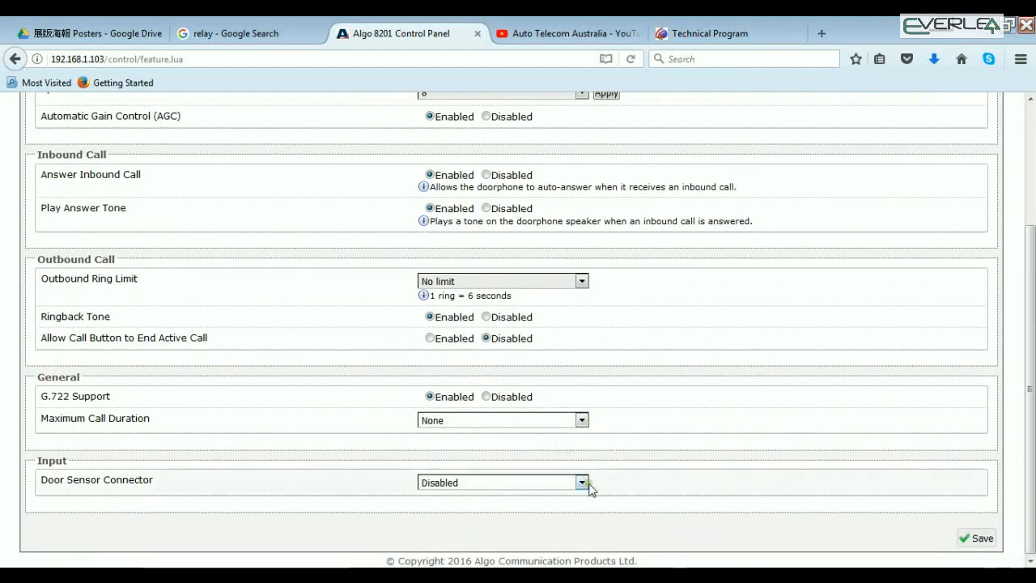
pyautogui.click(580, 484)
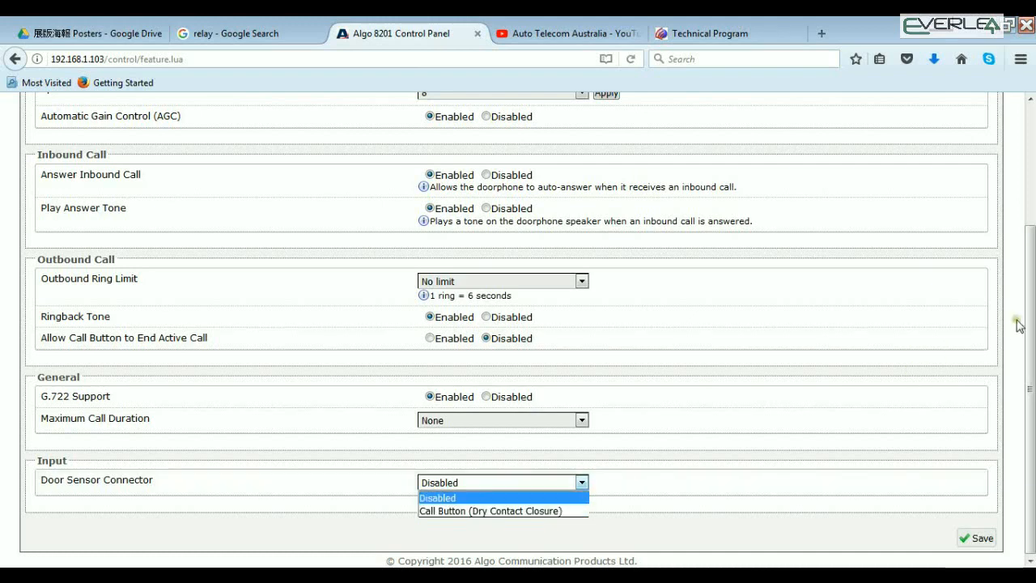
pyautogui.moveTo(1032, 319); pyautogui.dragTo(1024, 213)
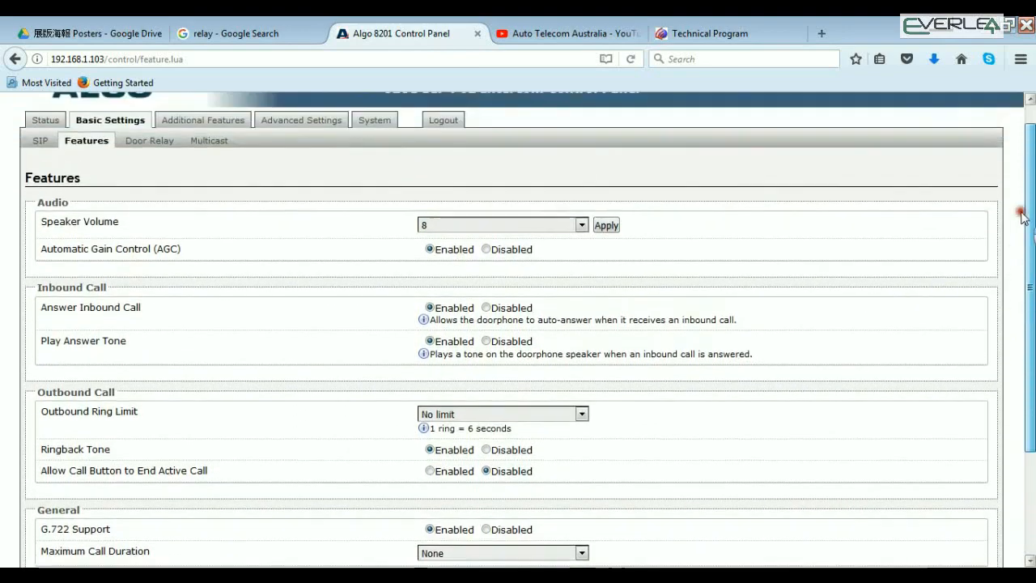
# Examine the door relay settings for the network relay module, the momentary open code and the available unlock durations
pyautogui.click(140, 147)
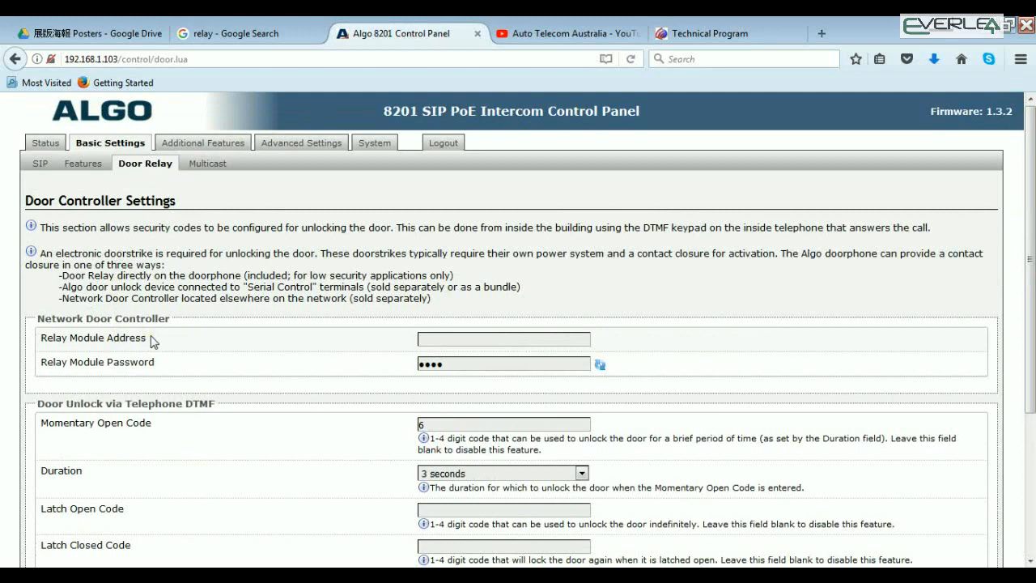
pyautogui.click(452, 341)
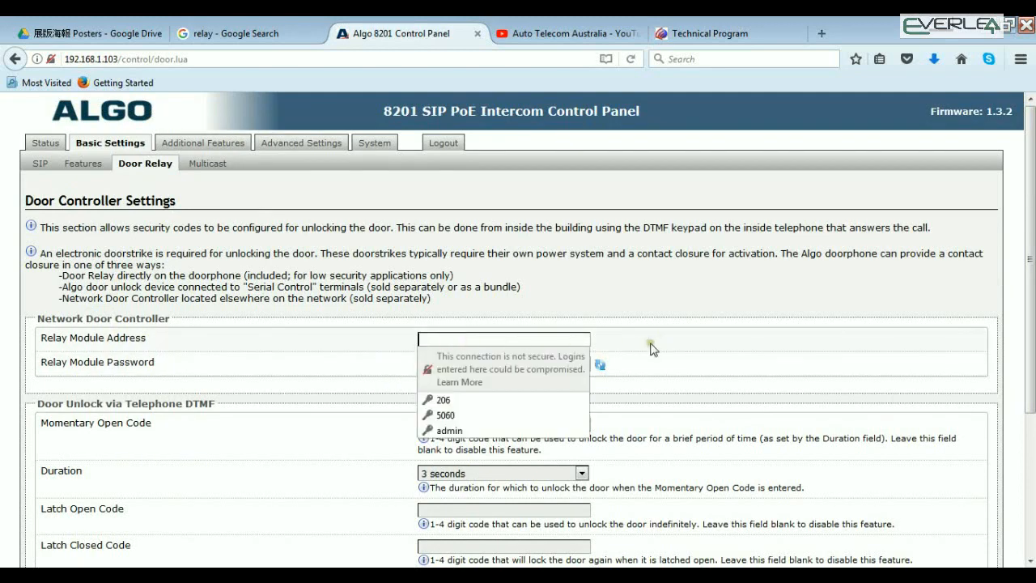
pyautogui.click(649, 375)
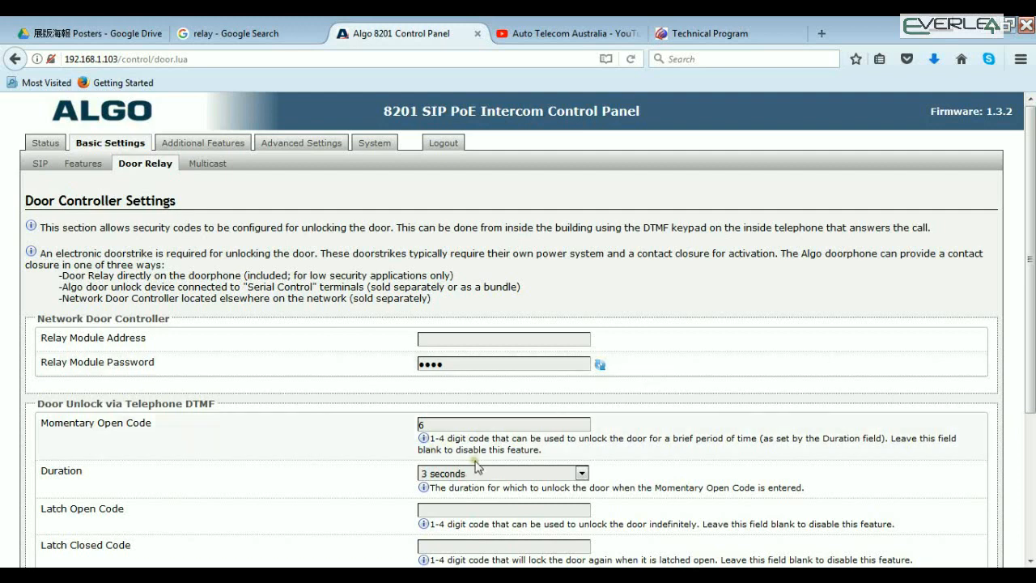
pyautogui.click(433, 429)
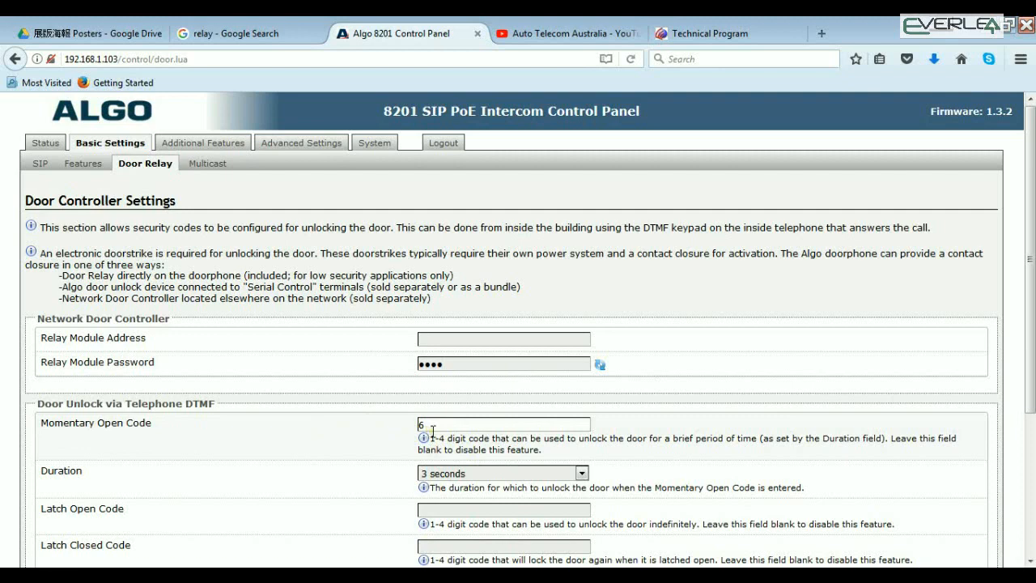
pyautogui.moveTo(432, 429); pyautogui.dragTo(409, 427)
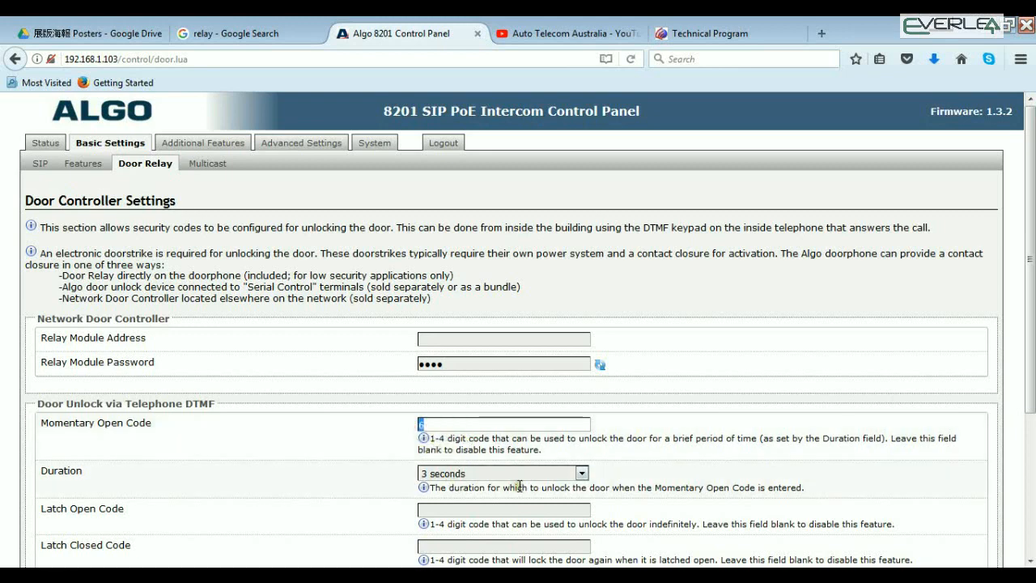
pyautogui.click(582, 474)
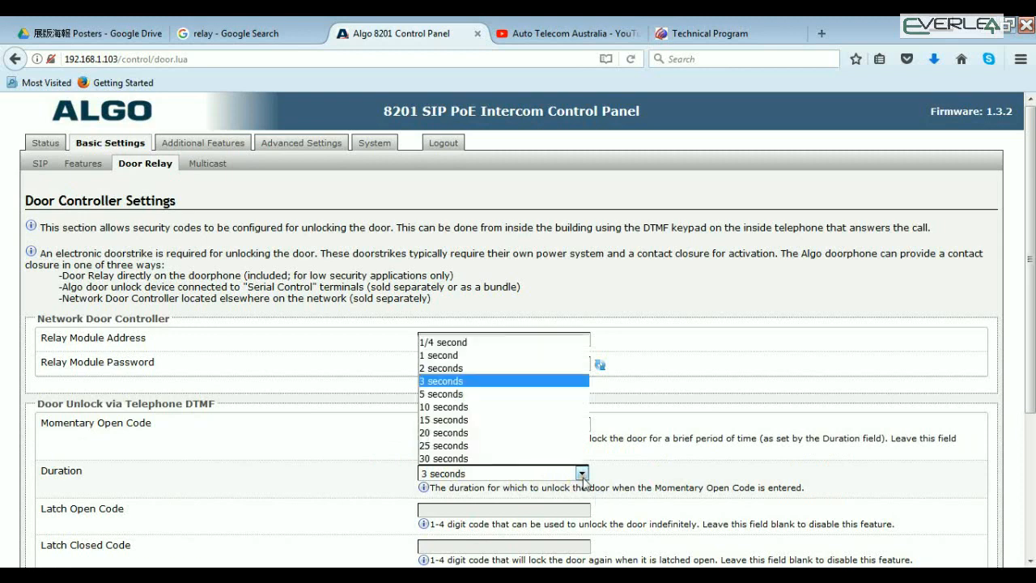
pyautogui.click(582, 473)
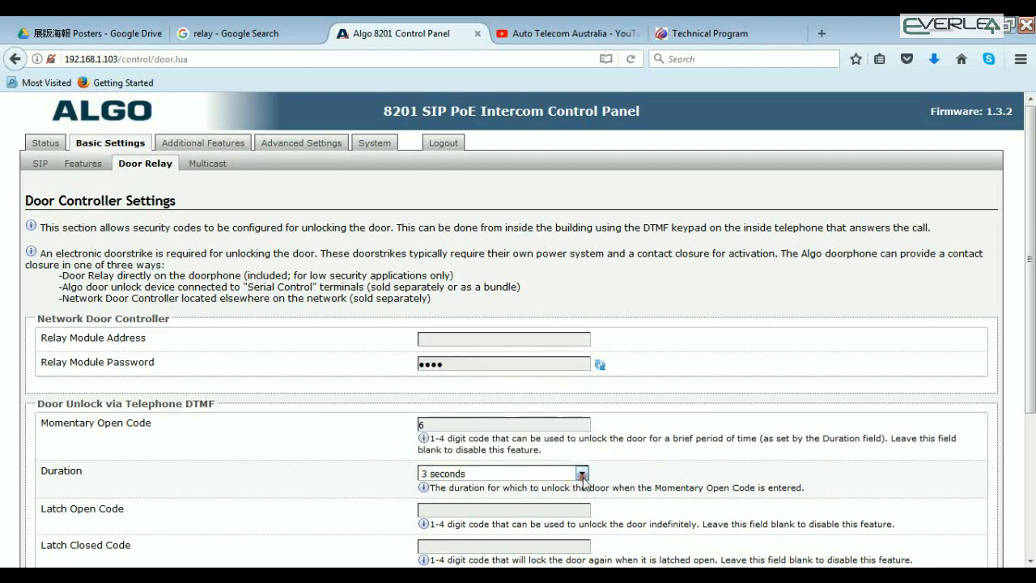
pyautogui.click(451, 512)
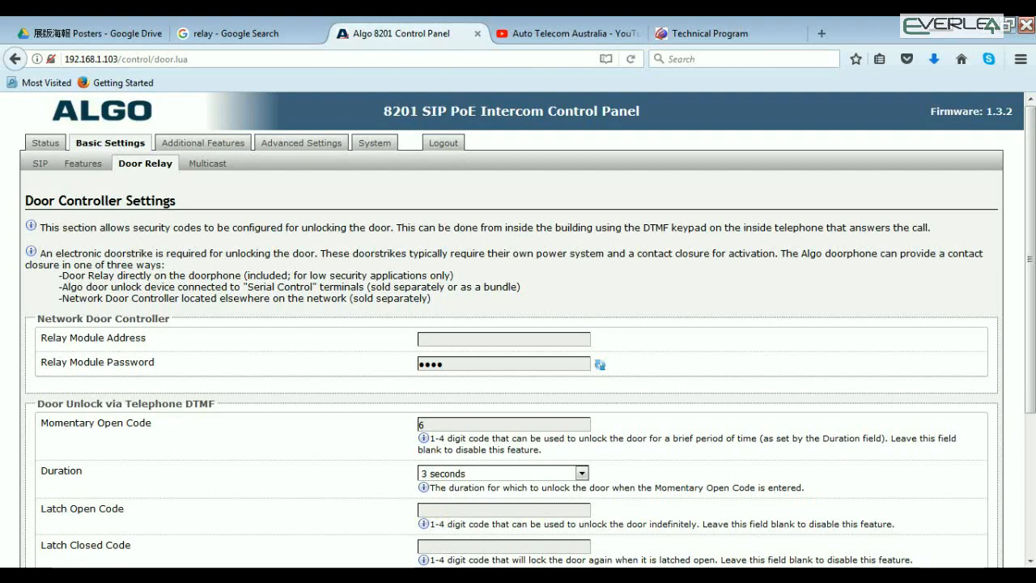
# Examine the latch open and closed codes, the door unlock tone and the local door relay option in the door controller settings
pyautogui.click(1030, 561)
pyautogui.click(1030, 562)
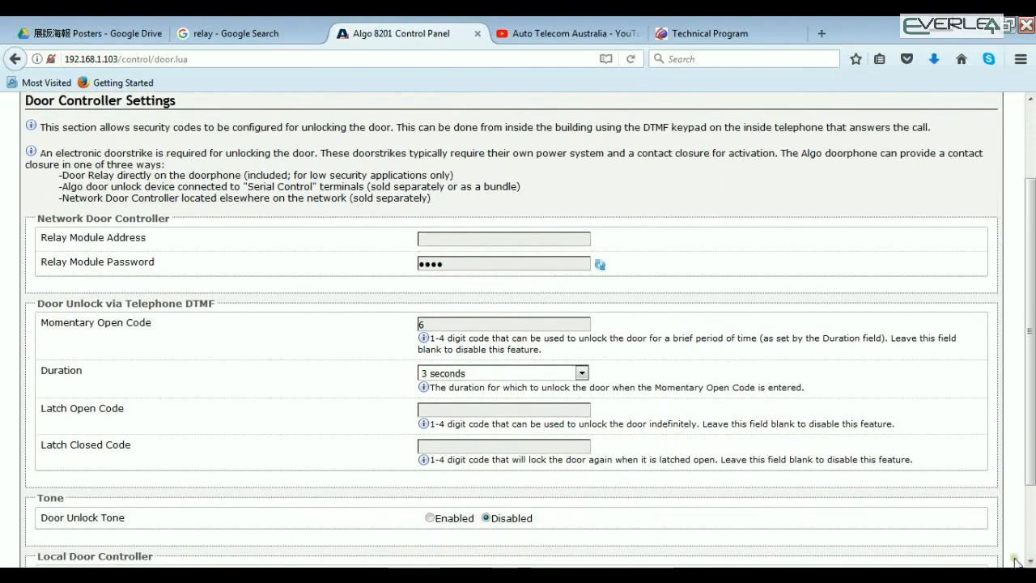
pyautogui.click(474, 409)
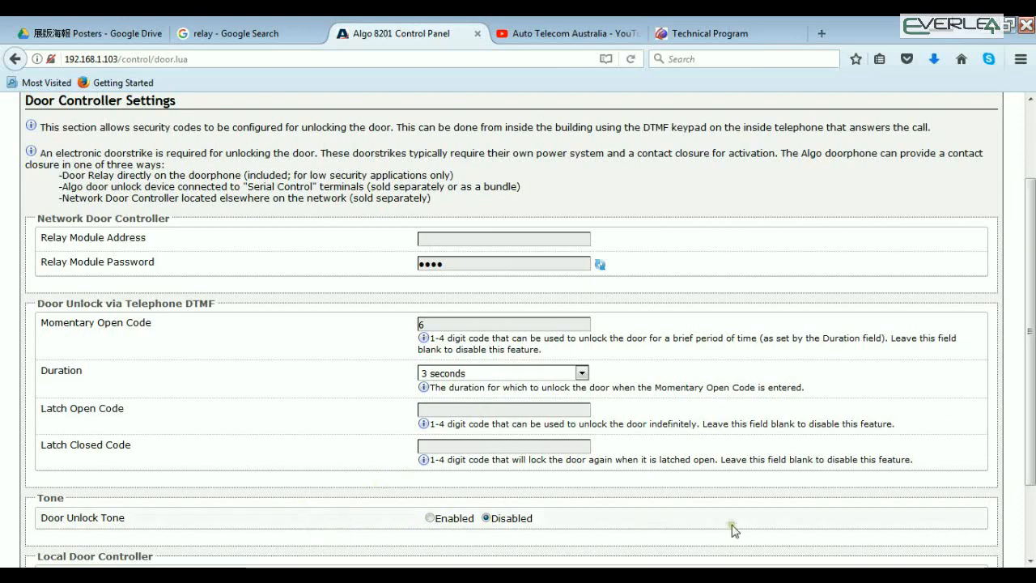
pyautogui.click(1031, 560)
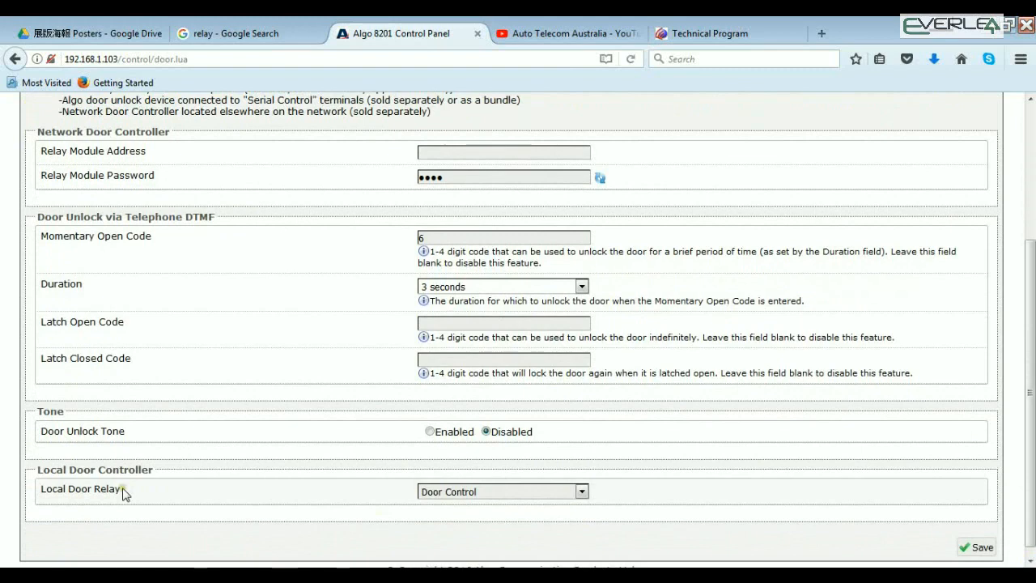
pyautogui.click(581, 491)
pyautogui.click(586, 494)
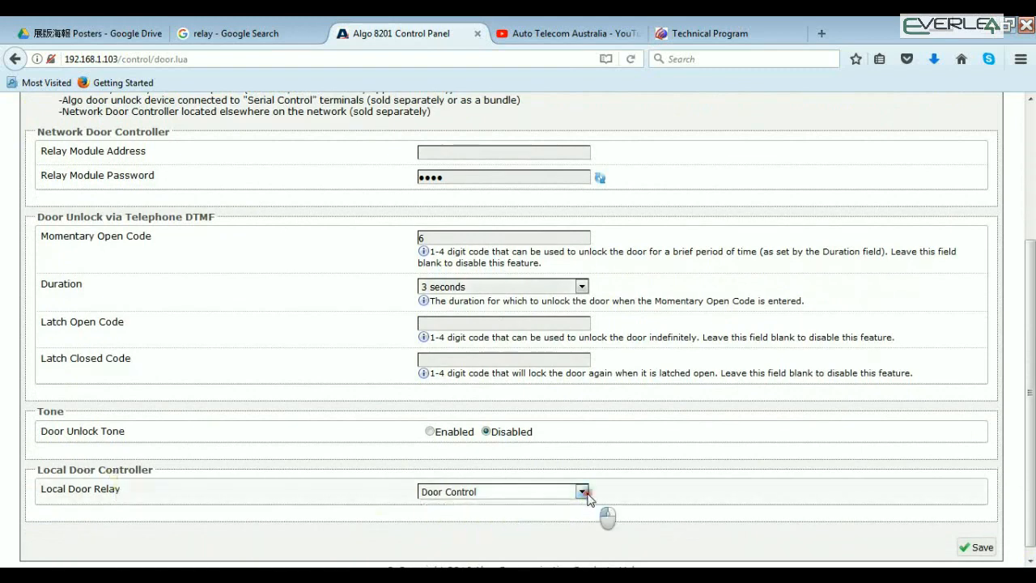
pyautogui.scroll(3, 1016, 257)
pyautogui.scroll(2, 1015, 257)
# Preview the multicast zone options for Slave/Receiver mode with Basic and Expanded Zones, and check the Push-to-Talk mode setting
pyautogui.click(206, 170)
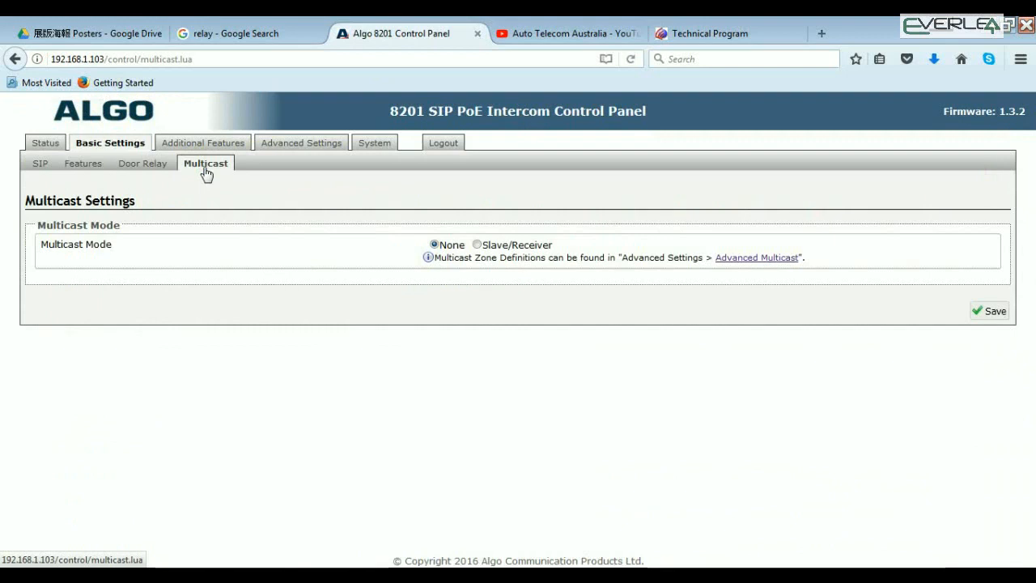
pyautogui.click(477, 245)
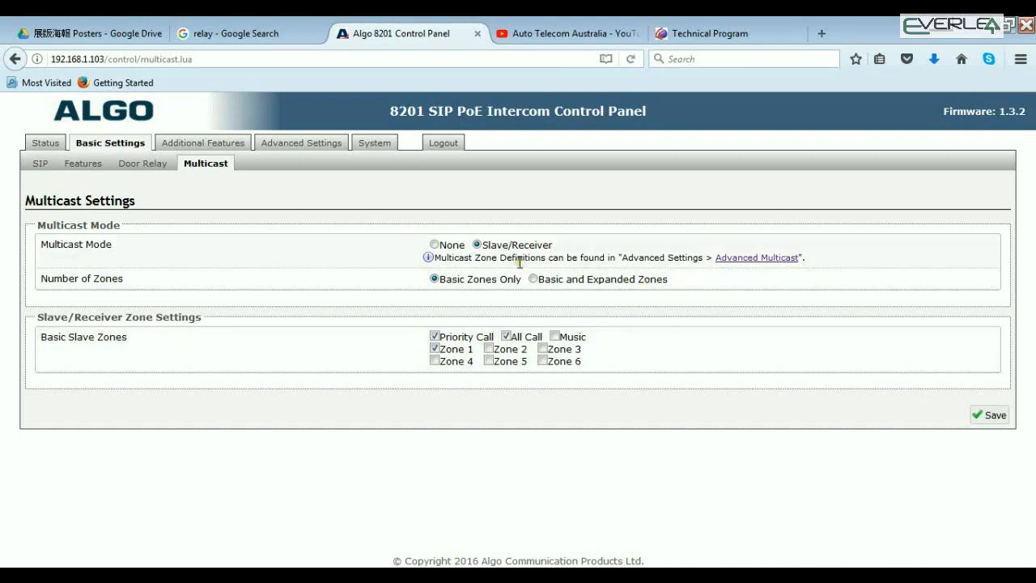
pyautogui.click(532, 279)
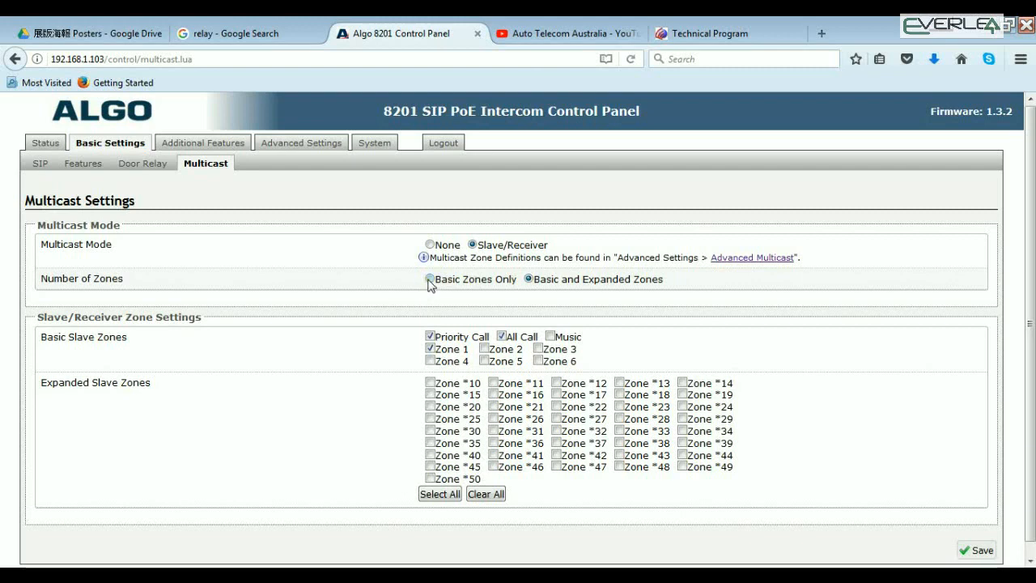
pyautogui.click(208, 144)
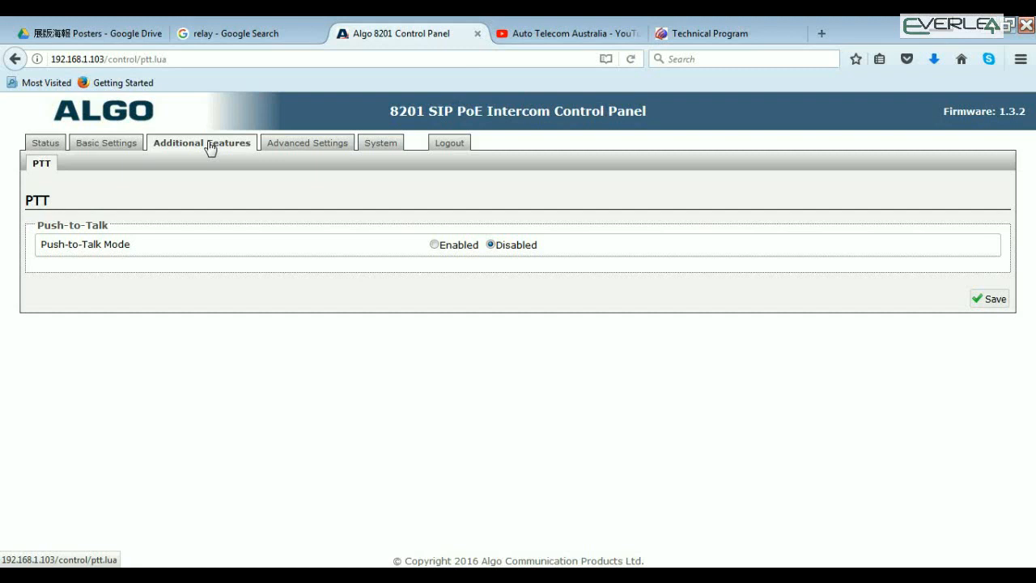
# Examine the advanced network and admin settings, including the admin password, device name, web session timeout choices, logging and management options
pyautogui.click(305, 149)
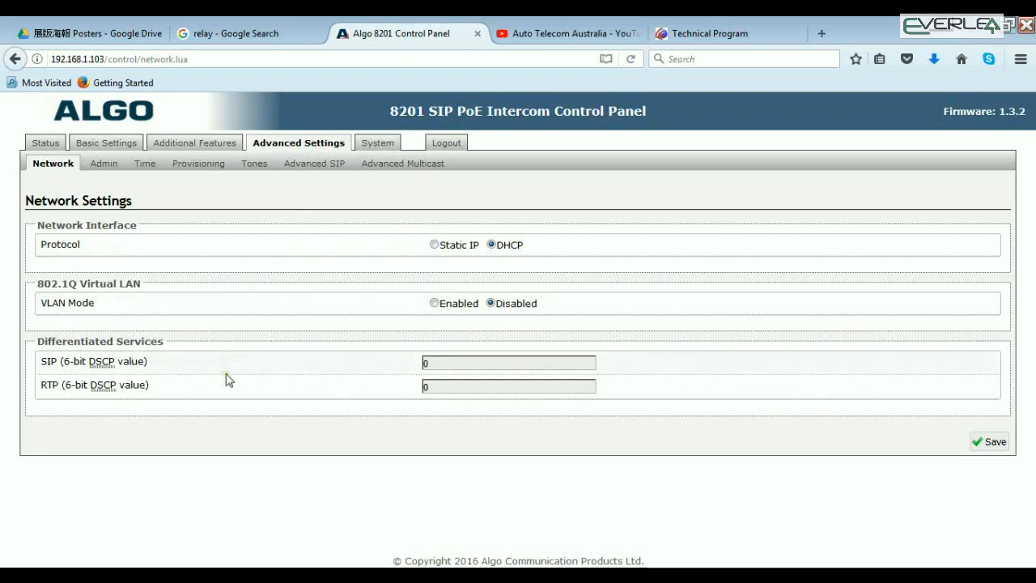
pyautogui.click(105, 165)
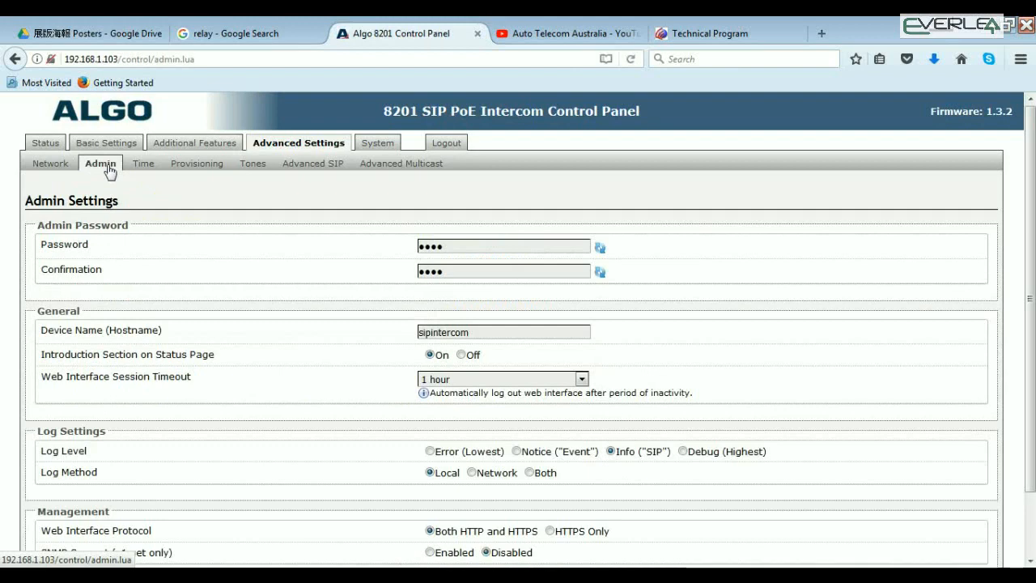
pyautogui.click(463, 271)
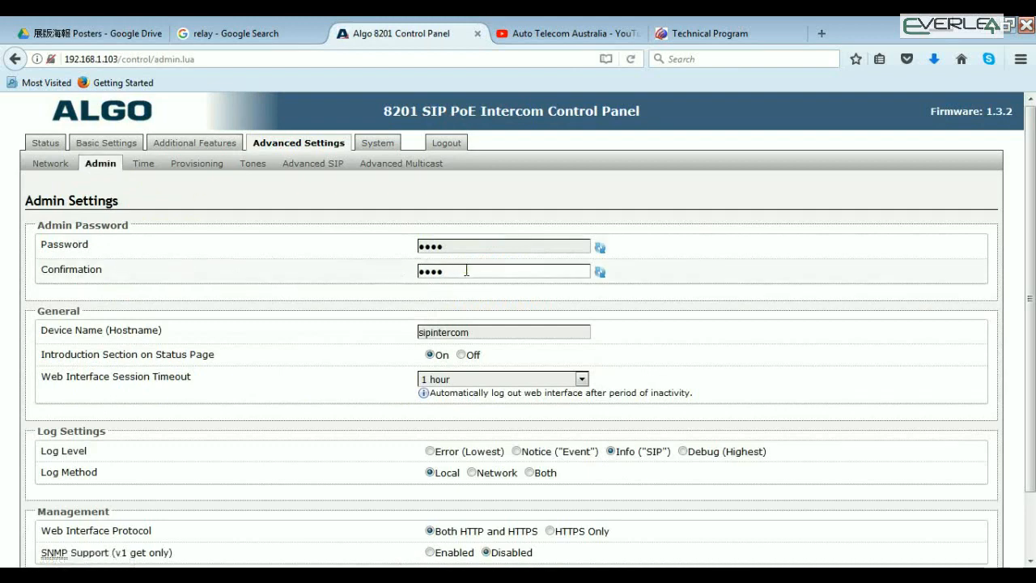
pyautogui.click(481, 330)
pyautogui.moveTo(483, 332); pyautogui.dragTo(398, 334)
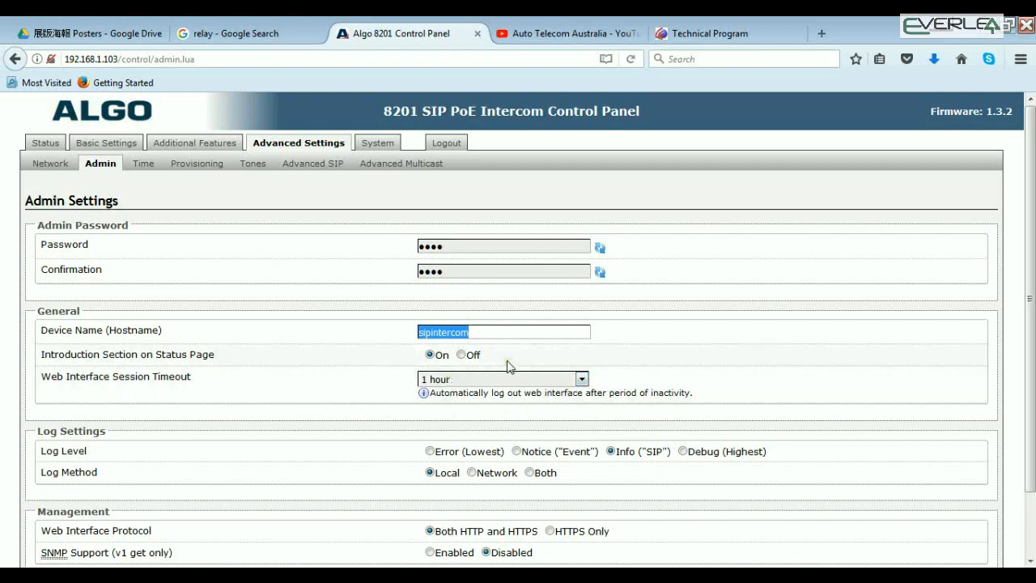
pyautogui.click(583, 379)
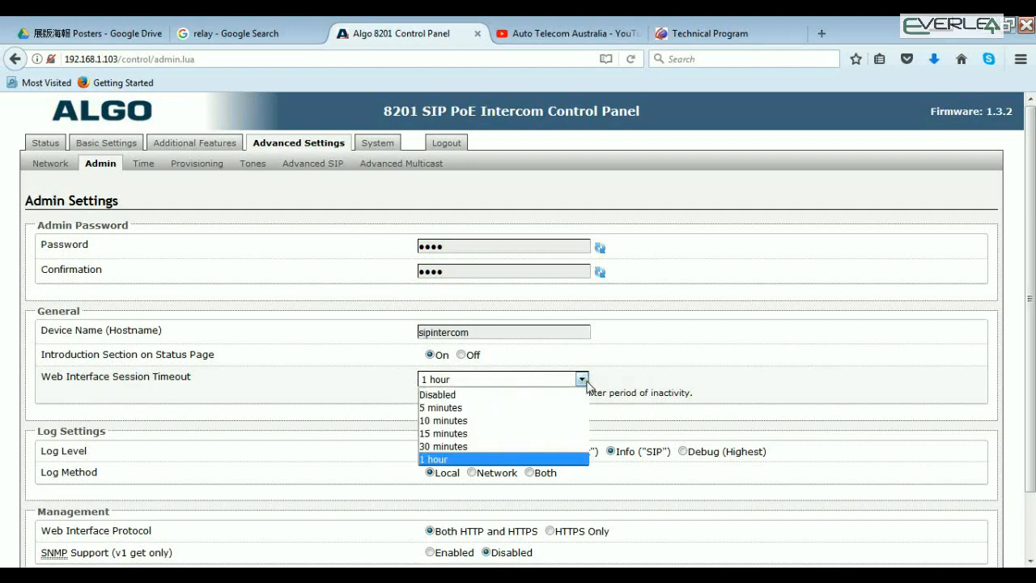
pyautogui.click(585, 381)
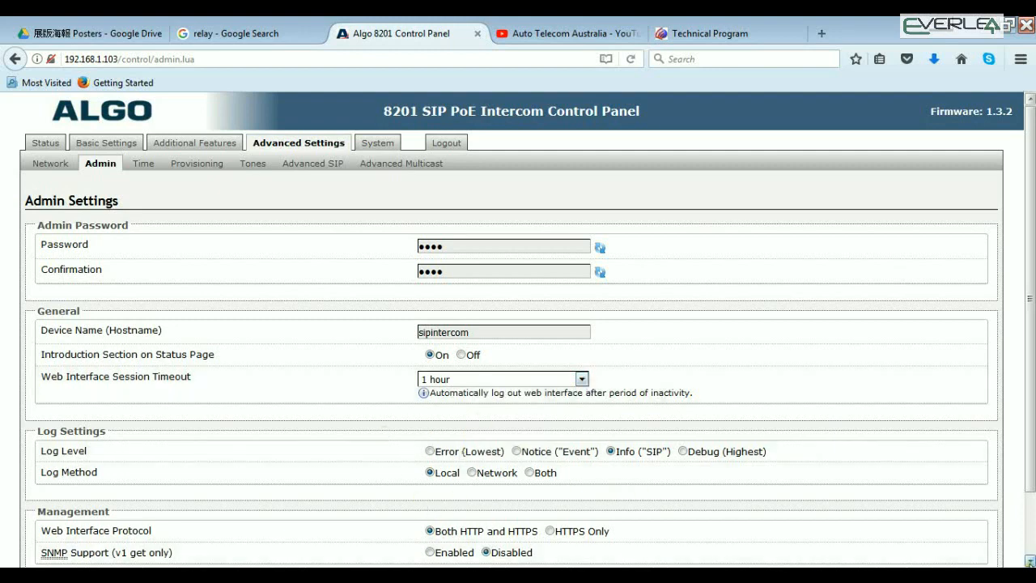
pyautogui.scroll(-3, 518, 323)
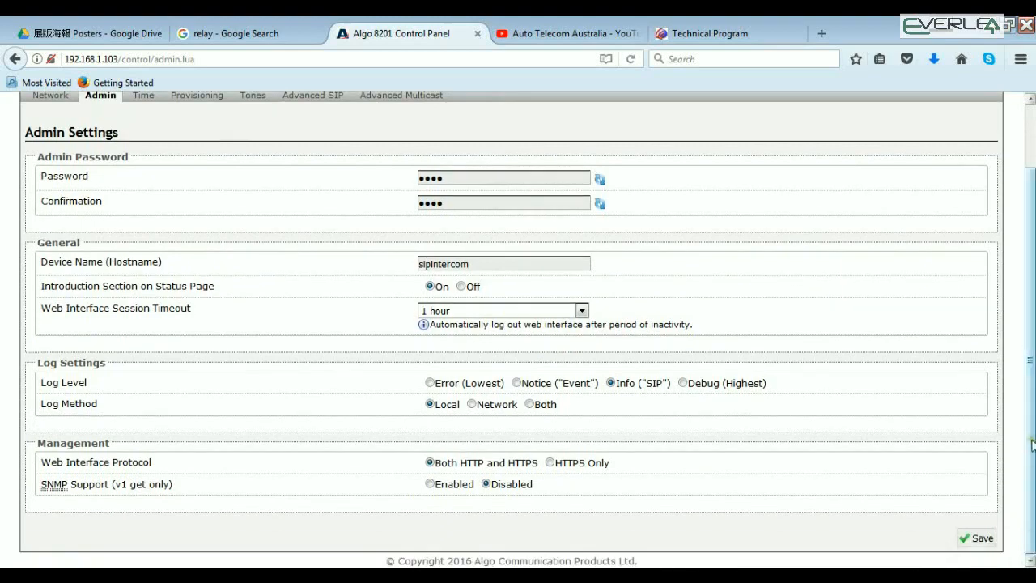
pyautogui.scroll(3, 1008, 332)
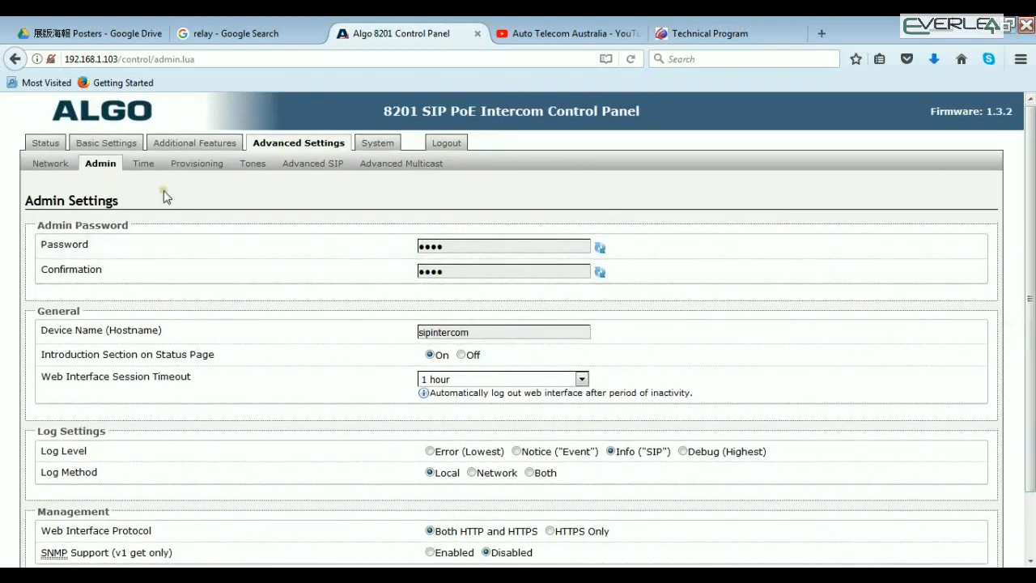
# Choose the Australia/Hobart timezone in the time settings and sync the device date and time with the browser
pyautogui.click(142, 164)
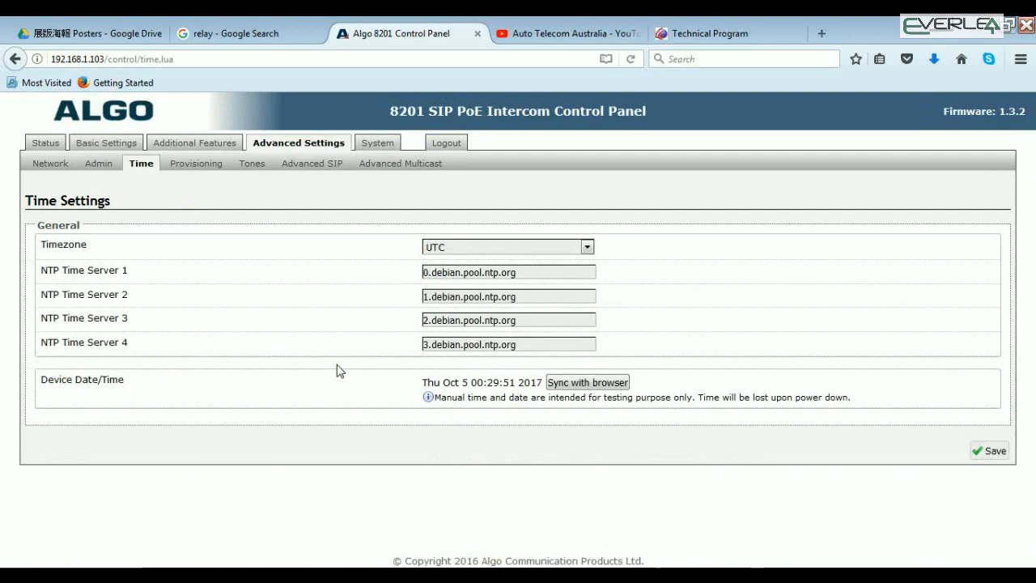
pyautogui.click(587, 247)
pyautogui.scroll(5, 605, 284)
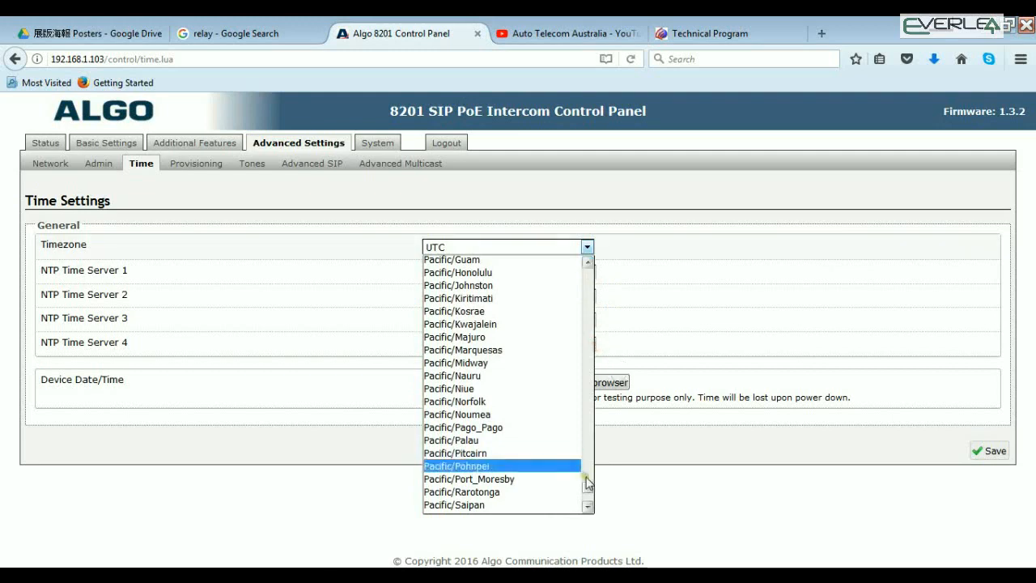
pyautogui.click(588, 263)
pyautogui.moveTo(588, 263); pyautogui.dragTo(589, 263)
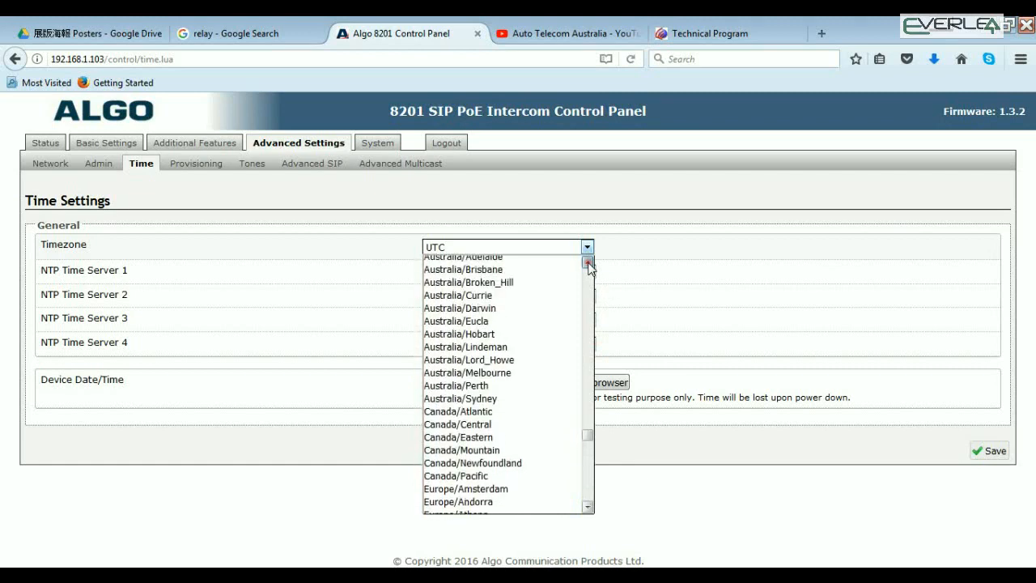
pyautogui.click(468, 334)
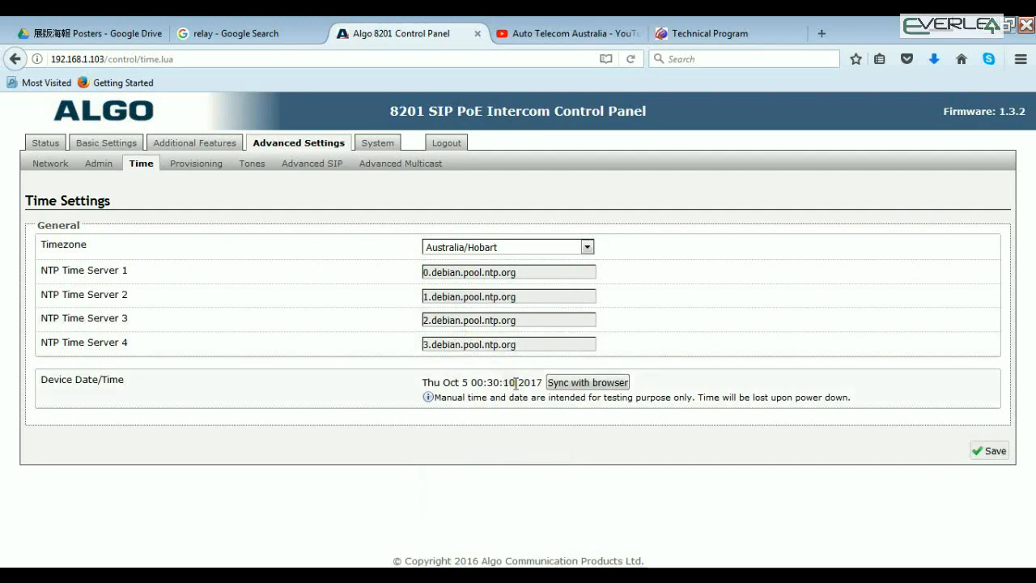
pyautogui.click(573, 382)
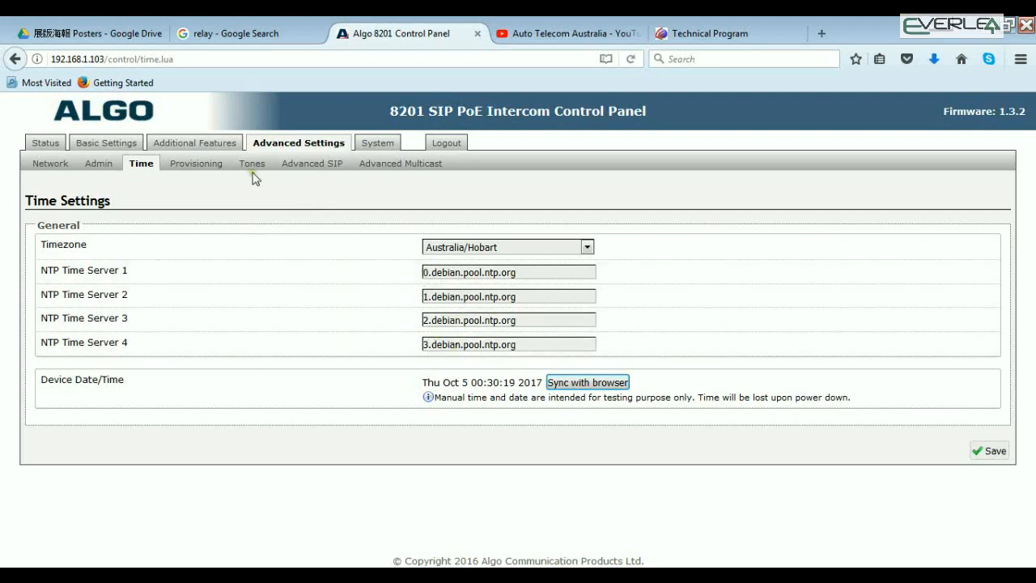
# Review the provisioning, tone, advanced SIP and advanced multicast settings, including the options offered by the server redundancy feature
pyautogui.click(203, 167)
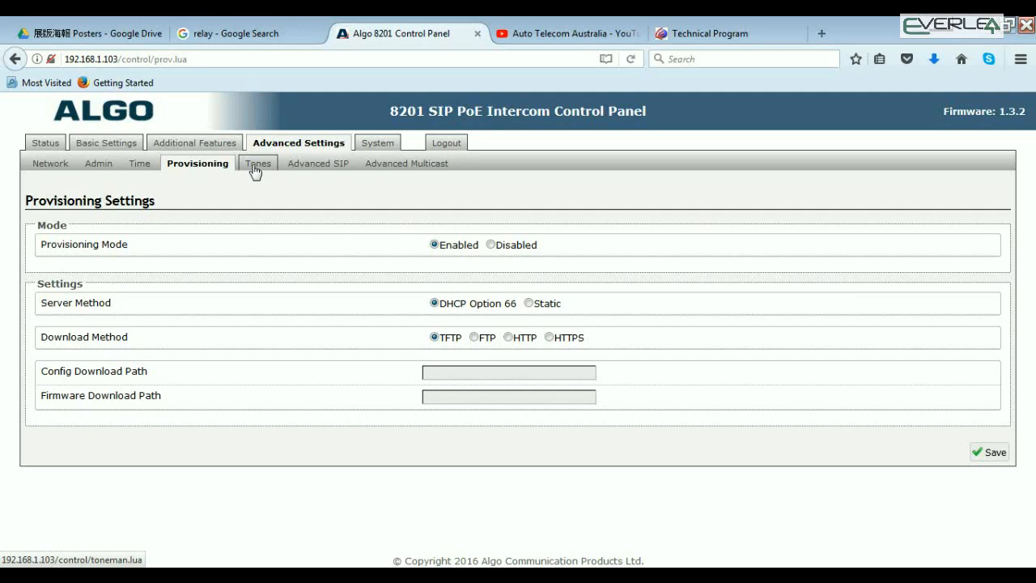
pyautogui.click(255, 166)
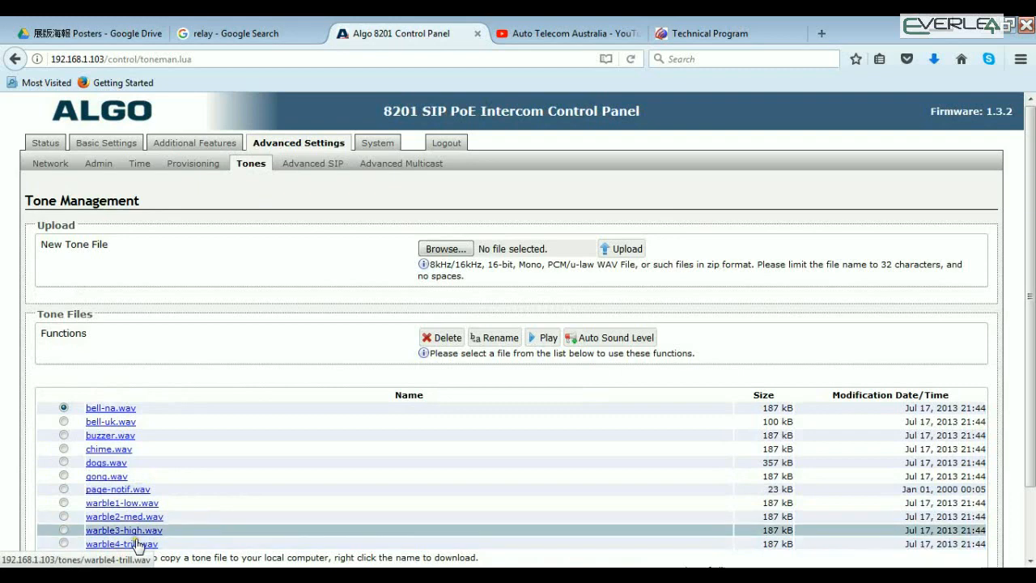
pyautogui.click(305, 163)
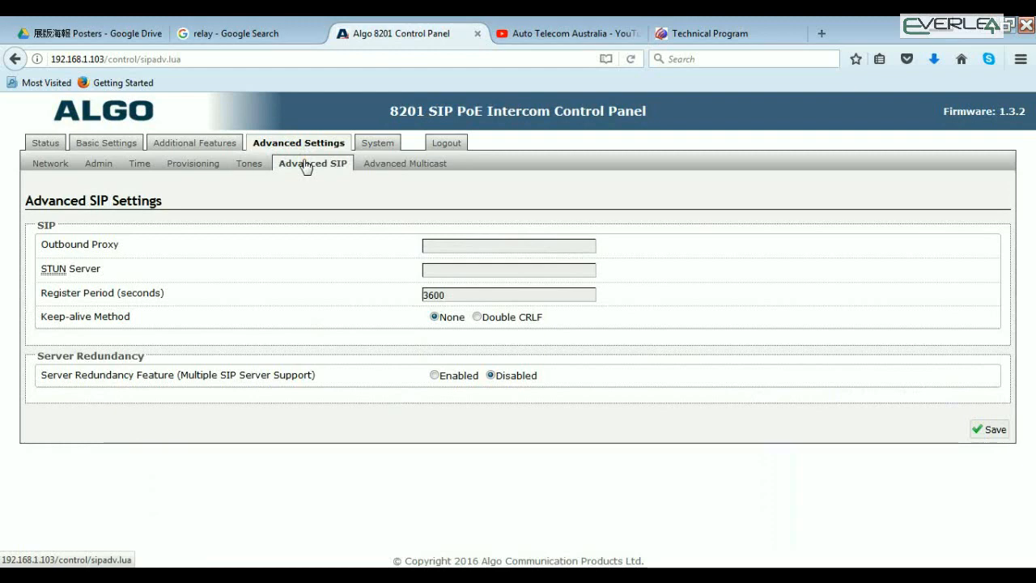
pyautogui.click(434, 374)
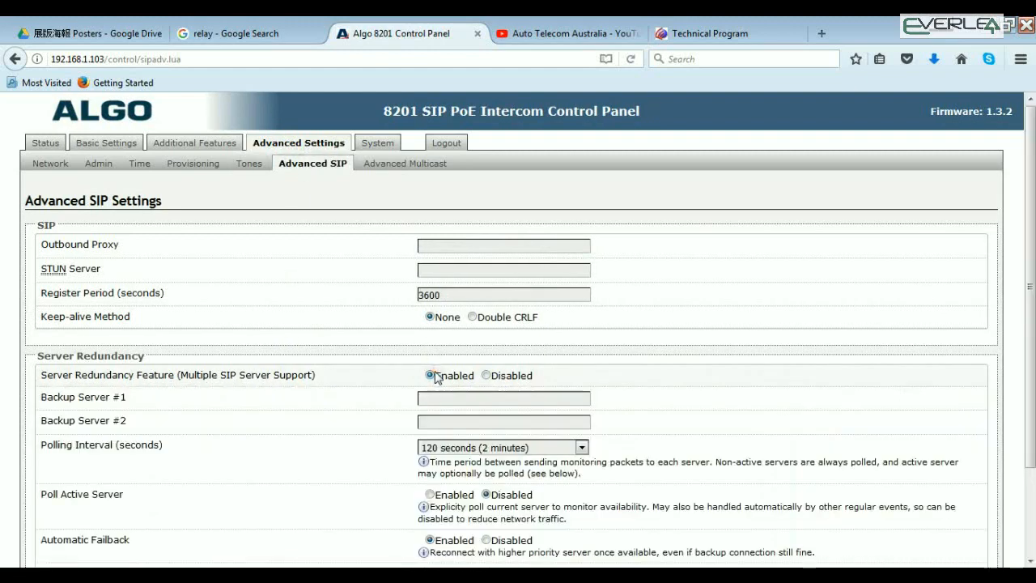
pyautogui.click(486, 374)
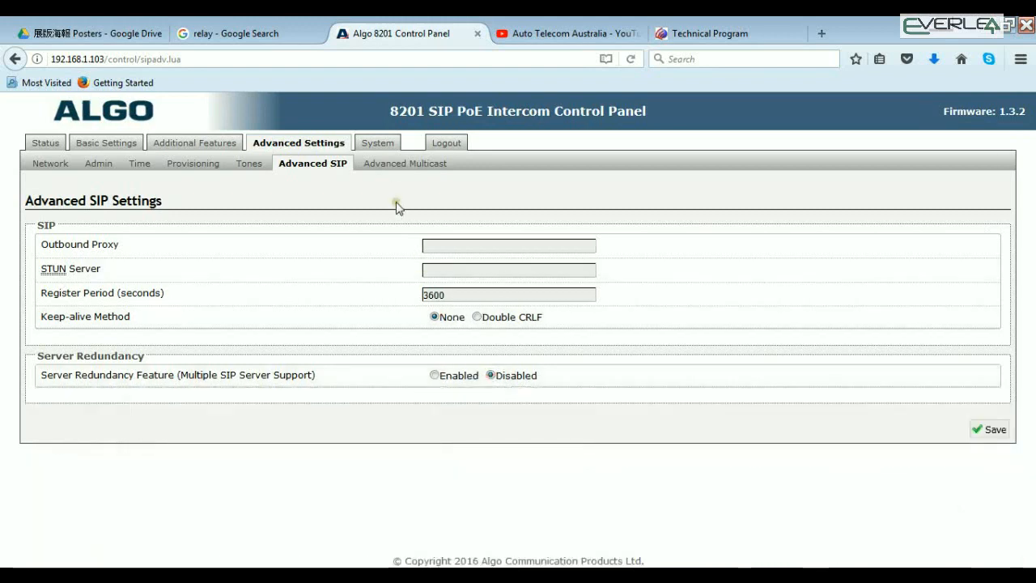
pyautogui.click(392, 170)
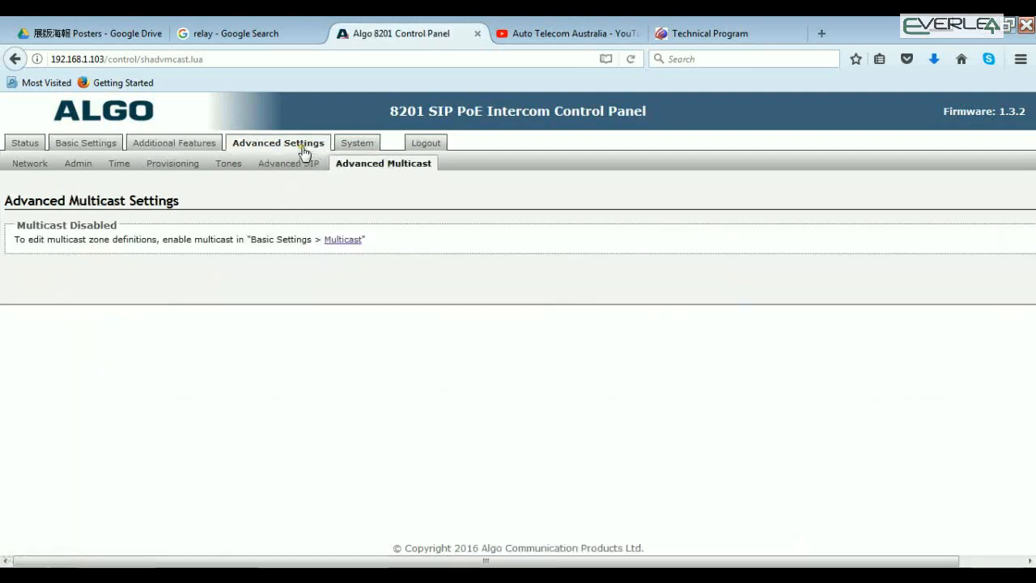
# Review the system maintenance options, the system log downloads, the firmware credits and the product information
pyautogui.click(359, 144)
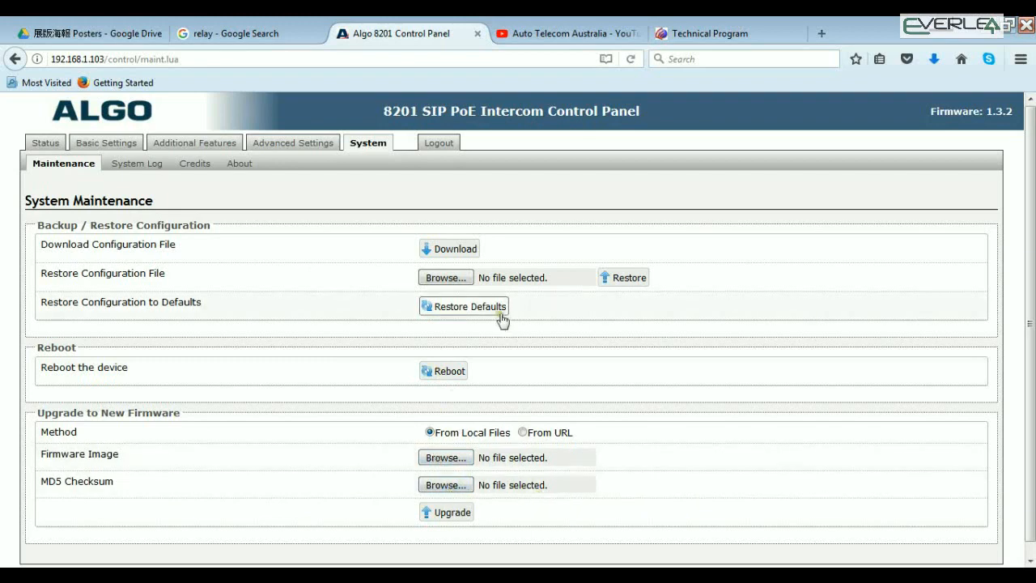
pyautogui.click(142, 166)
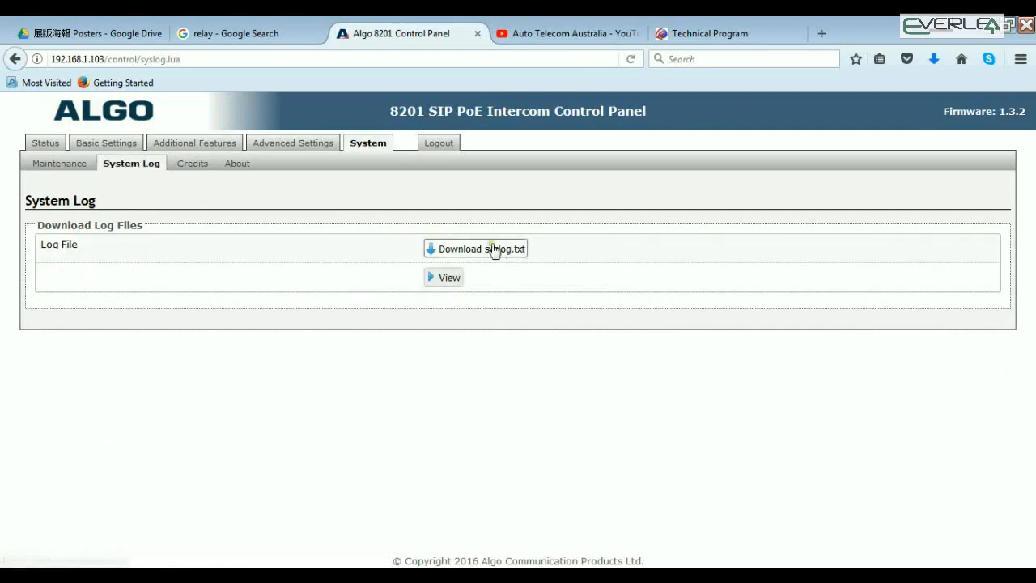
pyautogui.click(201, 166)
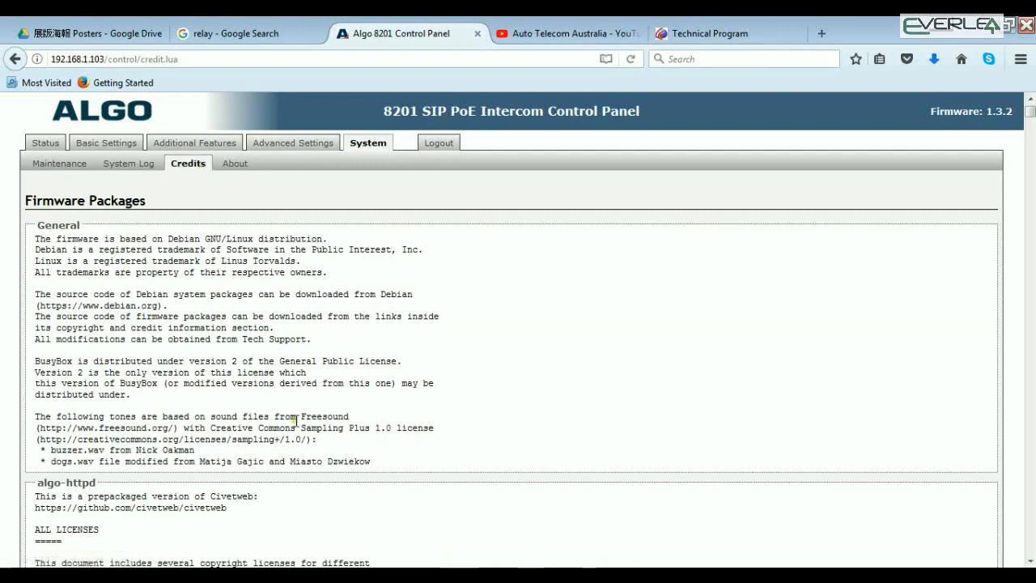
pyautogui.click(235, 170)
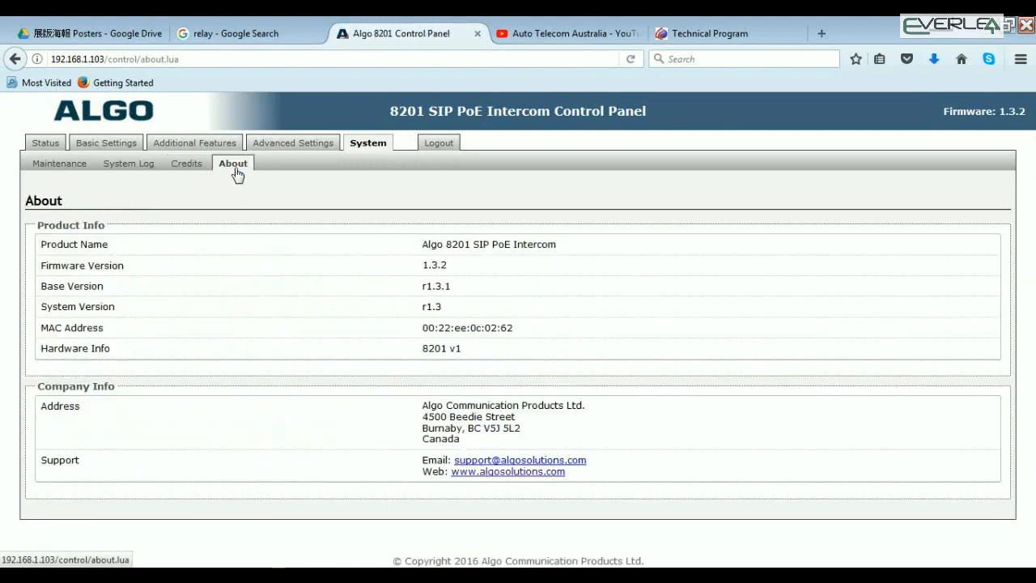